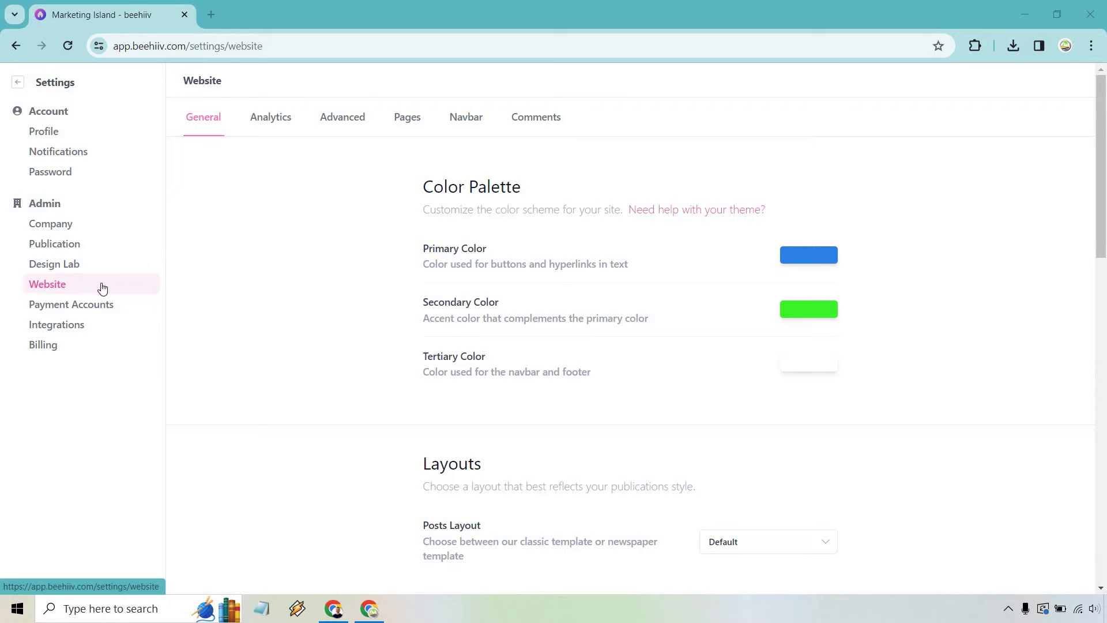
Show the website's Pages settings and scroll back up to the Landing Page options
{"action": "left_click", "coordinate": [407, 118]}
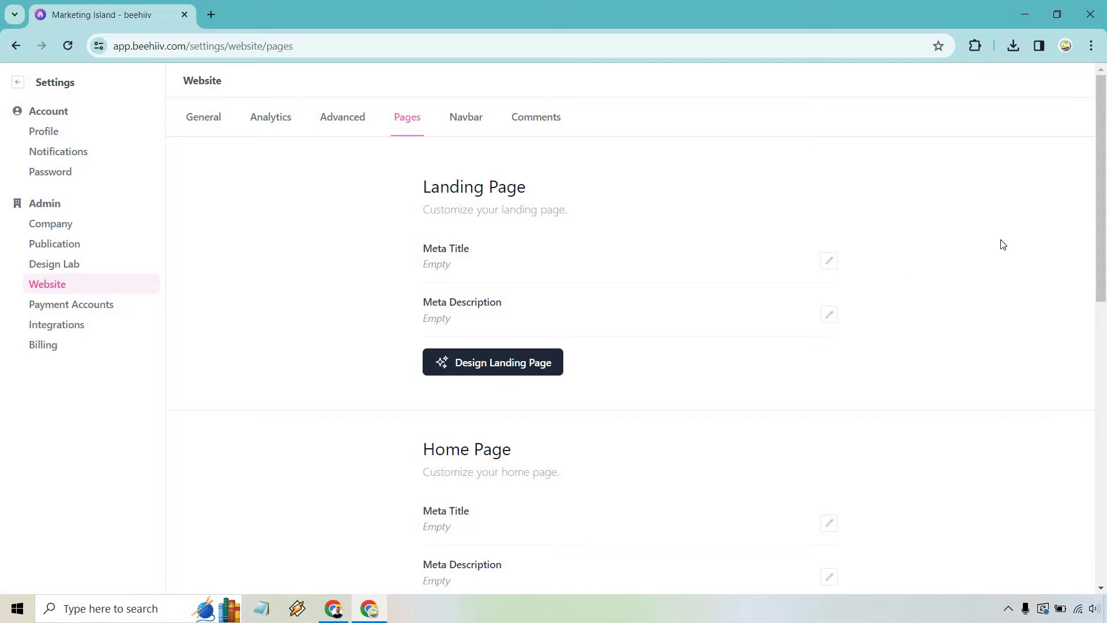
{"action": "scroll", "coordinate": [700, 346], "scroll_direction": "down", "scroll_amount": 3}
{"action": "scroll", "coordinate": [703, 321], "scroll_direction": "down", "scroll_amount": 9}
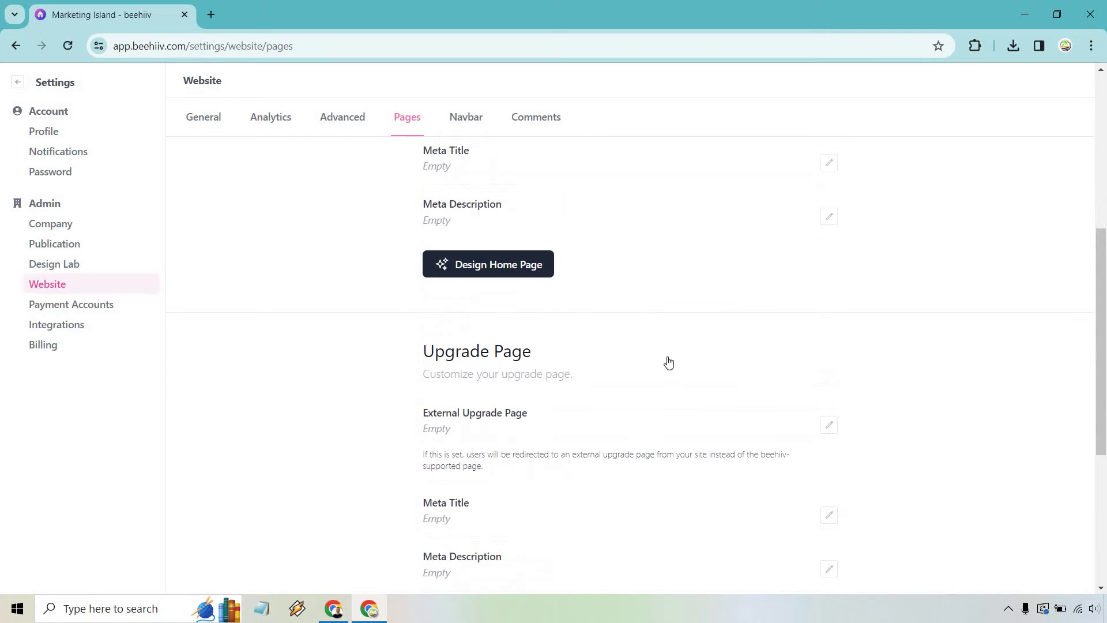
{"action": "scroll", "coordinate": [969, 429], "scroll_direction": "up", "scroll_amount": 12}
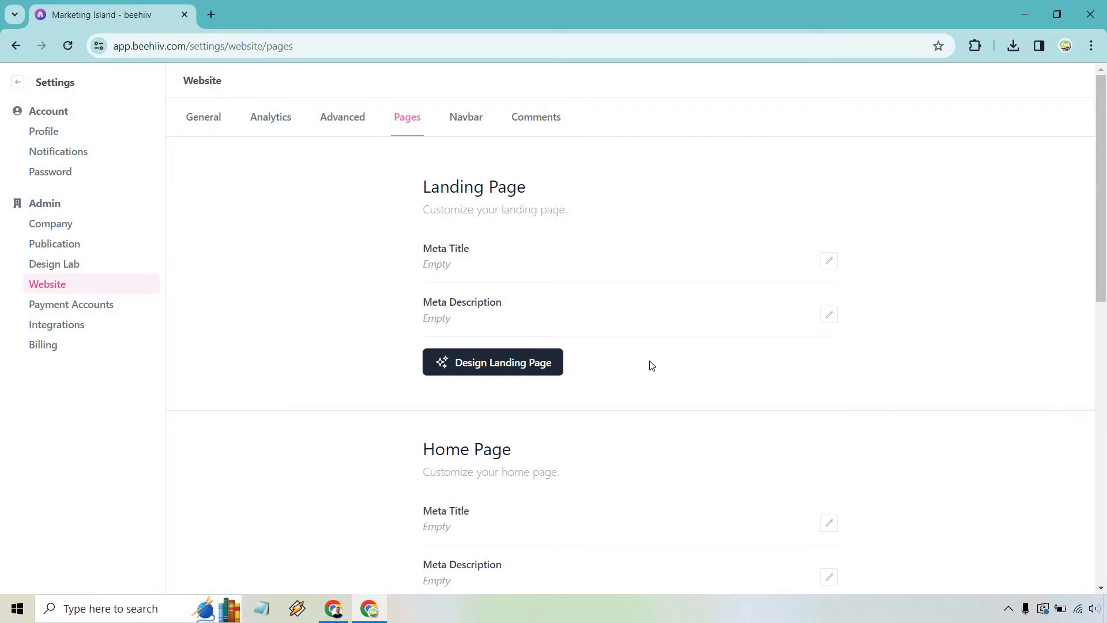
Open the Landing Page in Design Lab, previewing 'The Marketing Island Newsletter' headline and subscribe form
{"action": "left_click", "coordinate": [521, 366]}
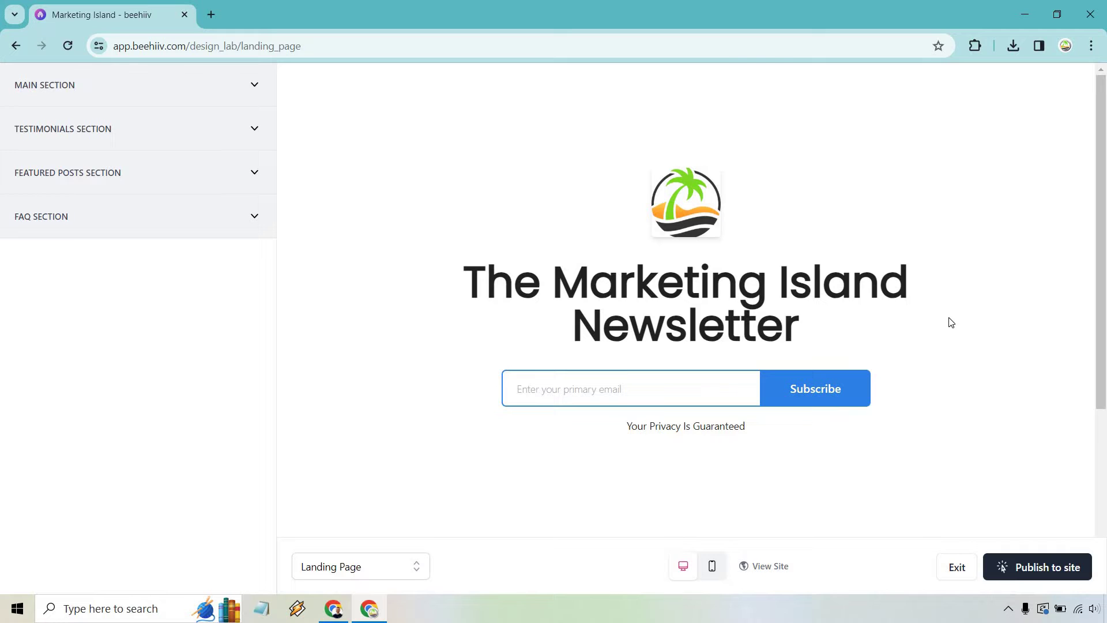
{"action": "scroll", "coordinate": [951, 323], "scroll_direction": "down", "scroll_amount": 5}
{"action": "scroll", "coordinate": [951, 322], "scroll_direction": "up", "scroll_amount": 5}
Expand MAIN SECTION and scroll down to its Overline Text field
{"action": "left_click", "coordinate": [255, 87]}
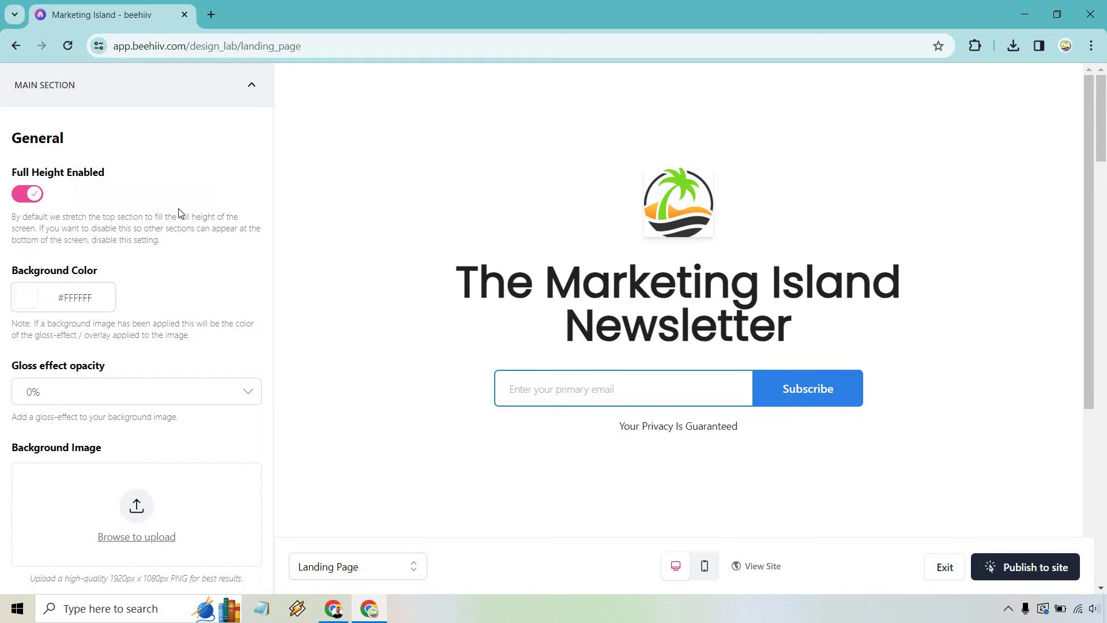
{"action": "scroll", "coordinate": [190, 196], "scroll_direction": "down", "scroll_amount": 3}
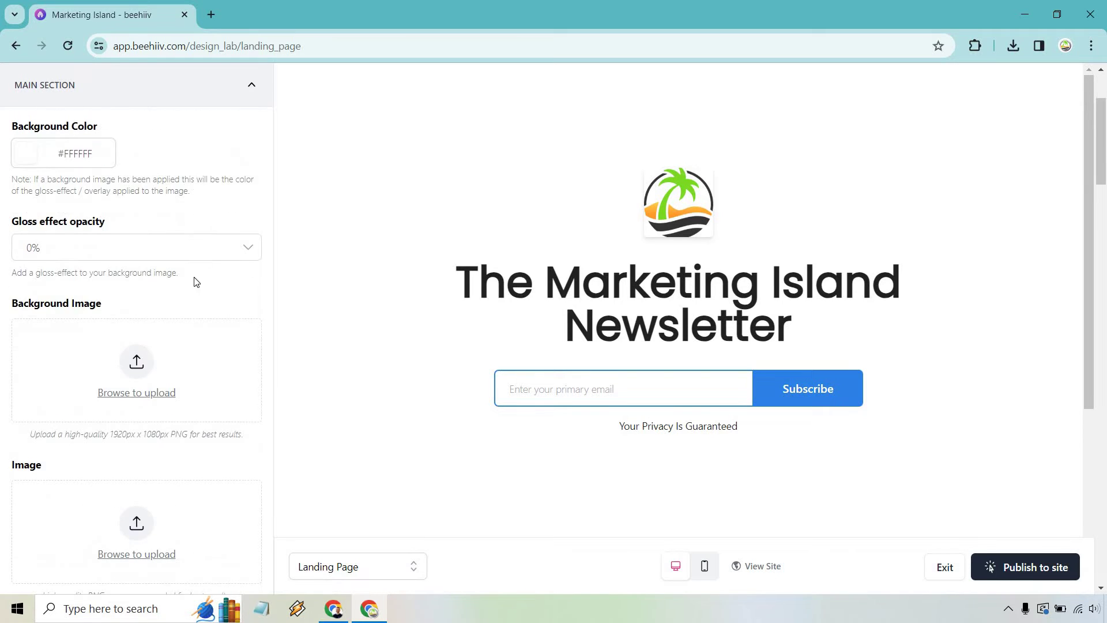
{"action": "scroll", "coordinate": [181, 316], "scroll_direction": "down", "scroll_amount": 3}
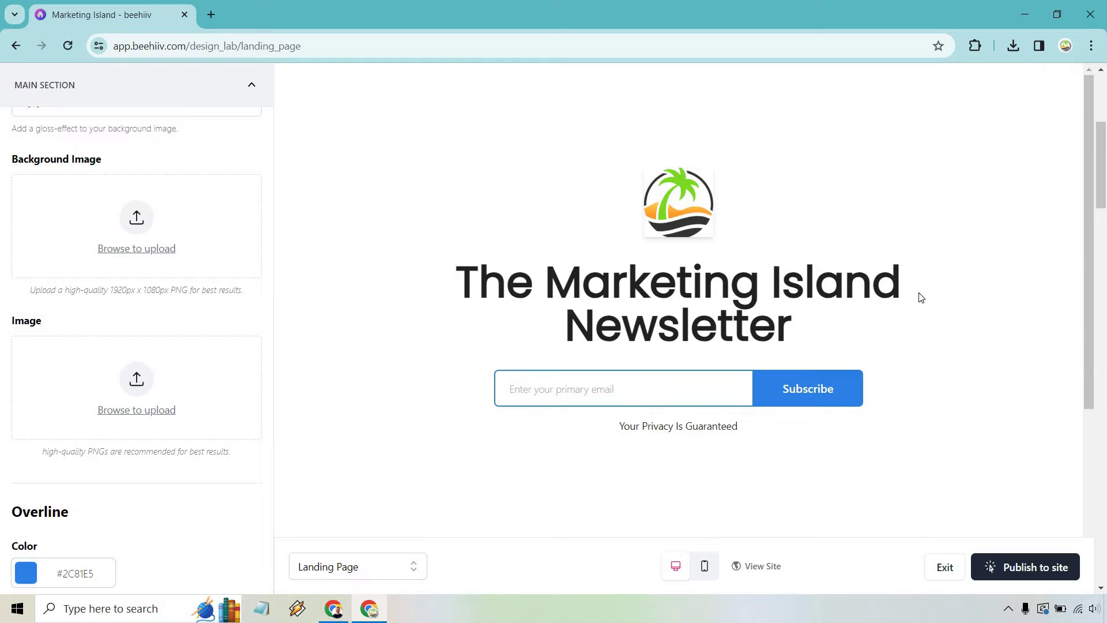
{"action": "scroll", "coordinate": [199, 276], "scroll_direction": "down", "scroll_amount": 4}
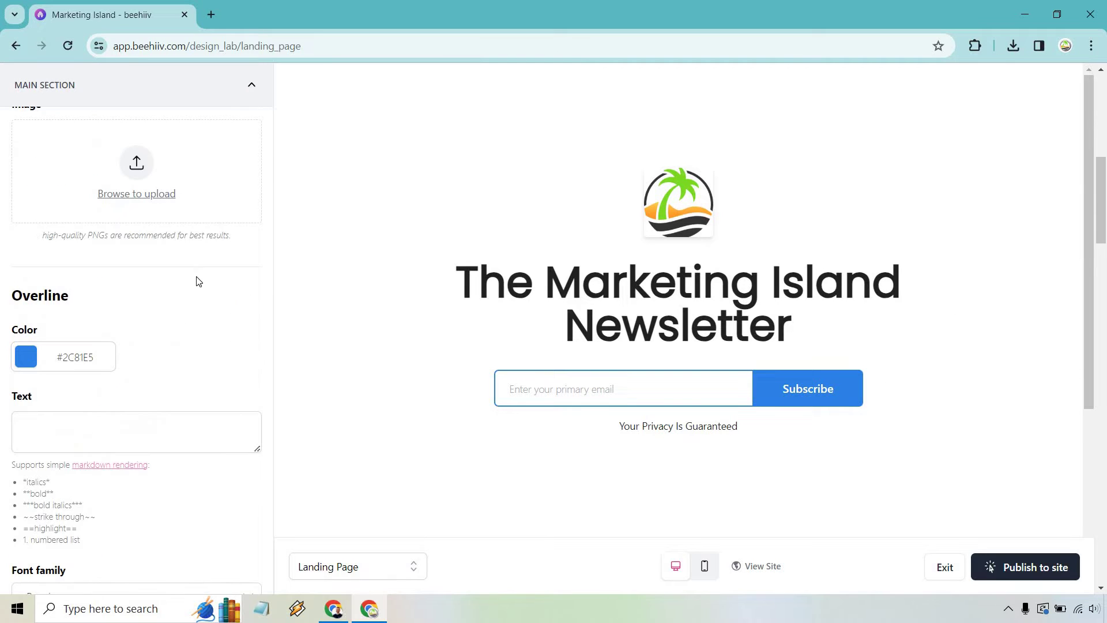
{"action": "scroll", "coordinate": [201, 268], "scroll_direction": "down", "scroll_amount": 1}
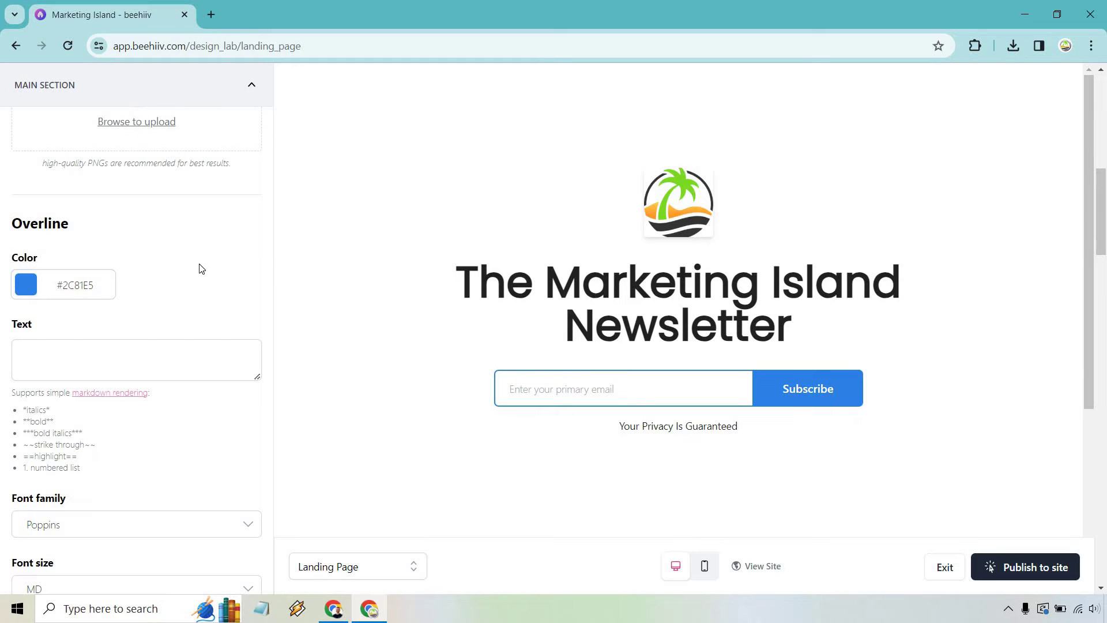
Set the main section's overline text to 'Example text'
{"action": "left_click", "coordinate": [148, 361]}
{"action": "type", "text": "Example y"}
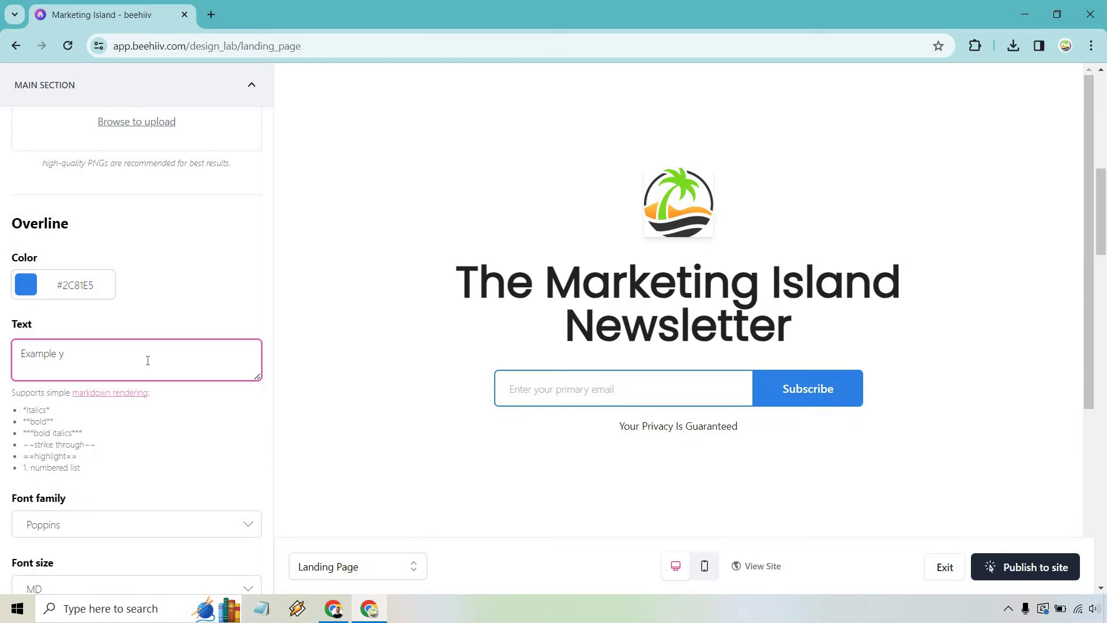
{"action": "key", "text": "BackSpace"}
{"action": "type", "text": "text"}
{"action": "left_click", "coordinate": [193, 305]}
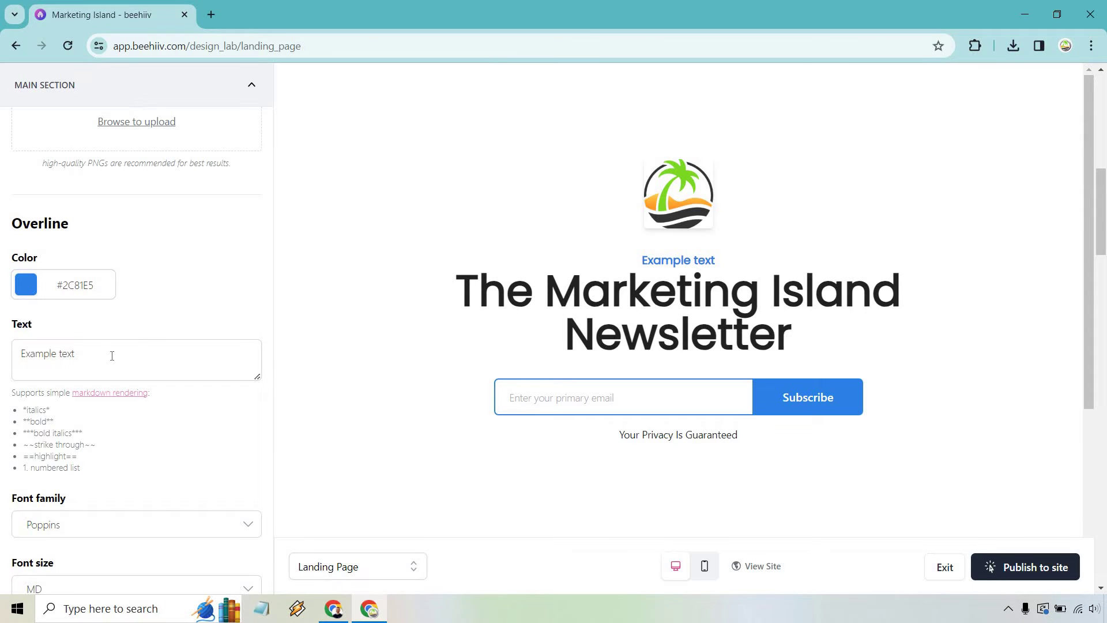
Clear the overline, publish the landing page, and reload the editor
{"action": "left_click_drag", "start_coordinate": [110, 353], "coordinate": [19, 350]}
{"action": "key", "text": "BackSpace"}
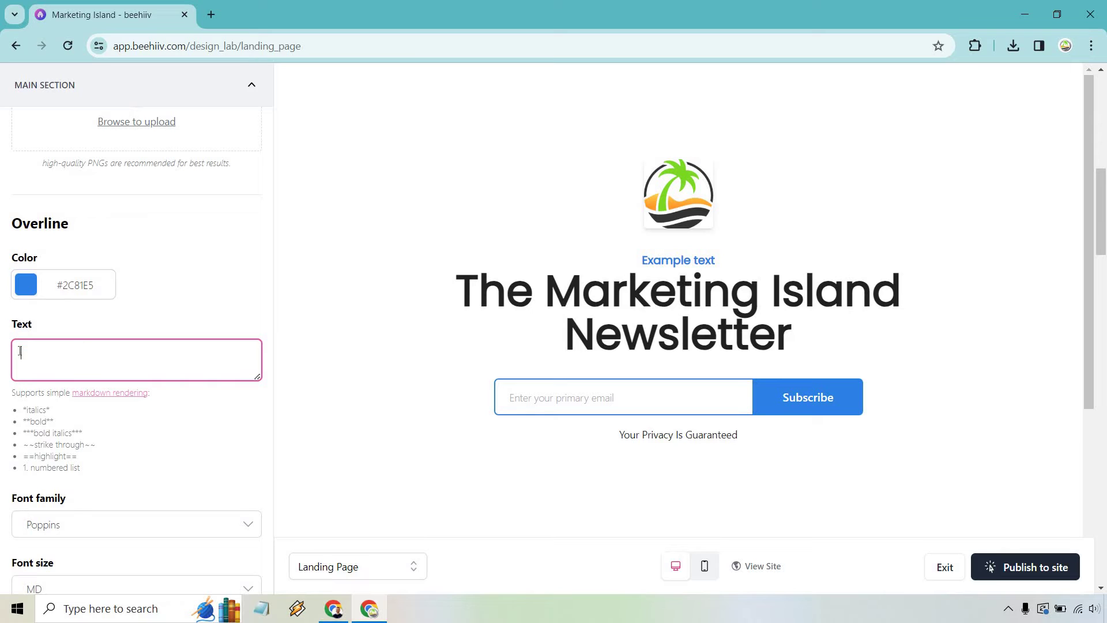
{"action": "left_click", "coordinate": [211, 427]}
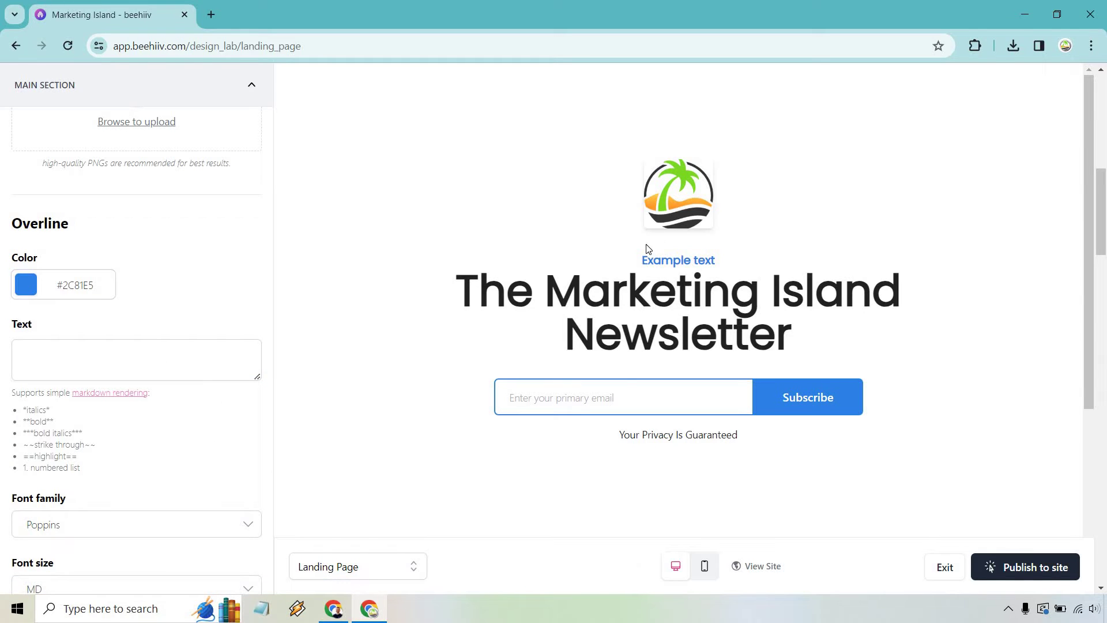
{"action": "scroll", "coordinate": [194, 291], "scroll_direction": "down", "scroll_amount": 3}
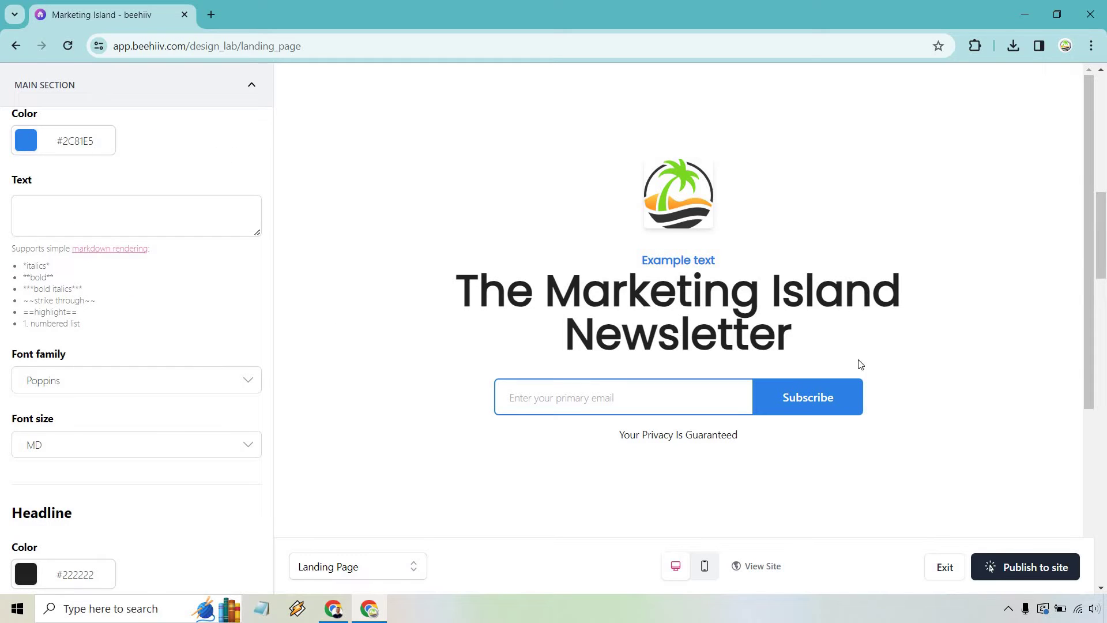
{"action": "left_click", "coordinate": [1067, 567]}
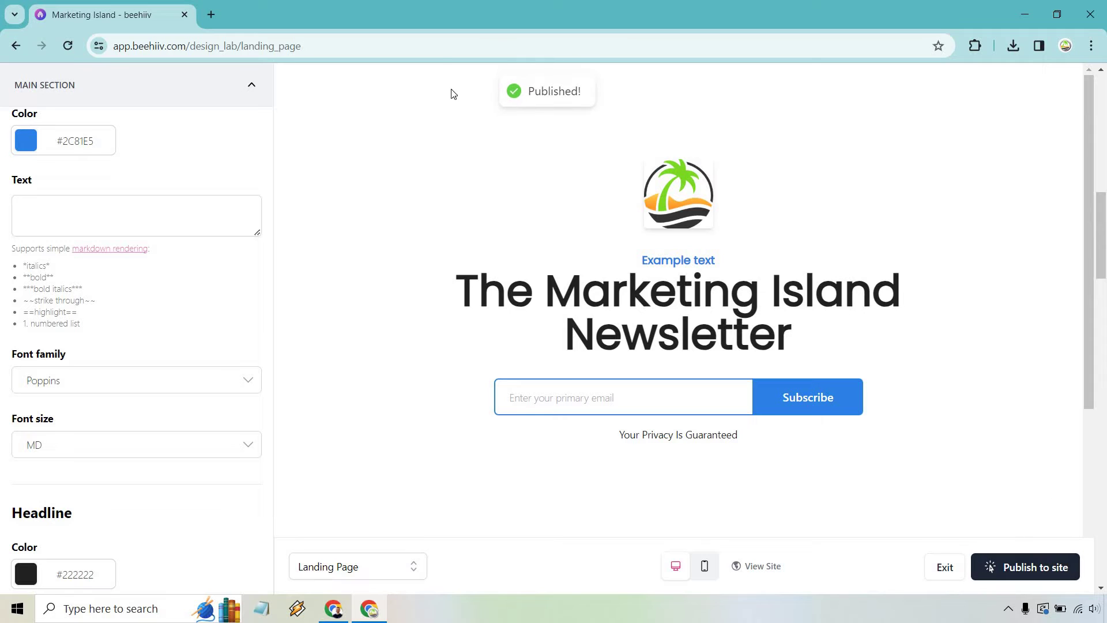
{"action": "left_click", "coordinate": [440, 47]}
{"action": "key", "text": "Return"}
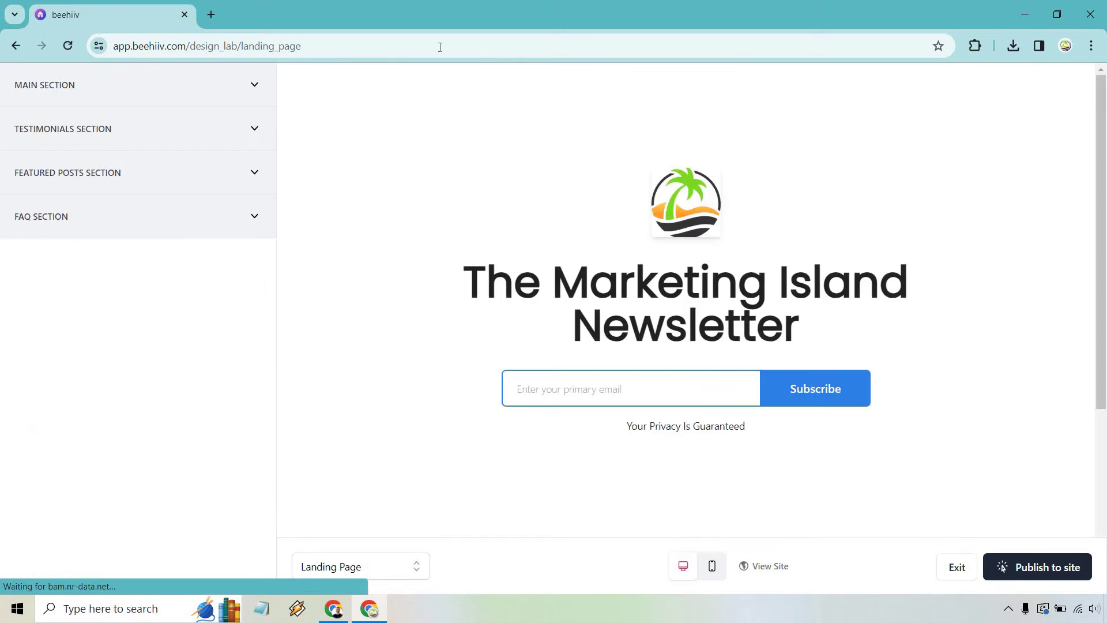
Enter 'This newsletter is all about...' as the main section's Description text
{"action": "left_click", "coordinate": [255, 86]}
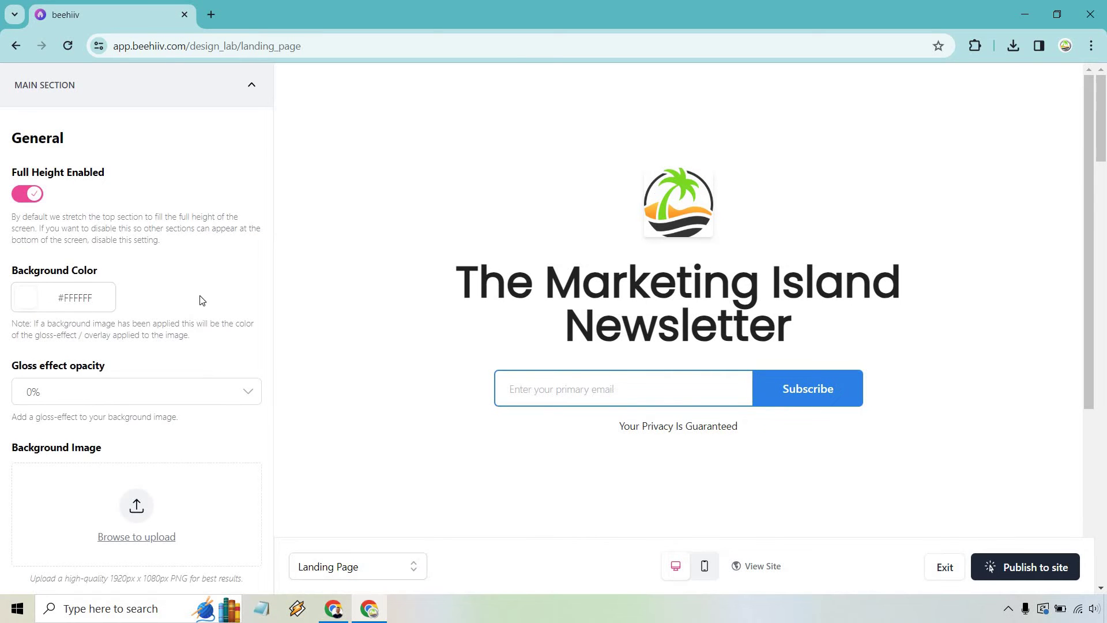
{"action": "scroll", "coordinate": [201, 282], "scroll_direction": "down", "scroll_amount": 10}
{"action": "scroll", "coordinate": [199, 277], "scroll_direction": "down", "scroll_amount": 3}
{"action": "scroll", "coordinate": [159, 306], "scroll_direction": "down", "scroll_amount": 1}
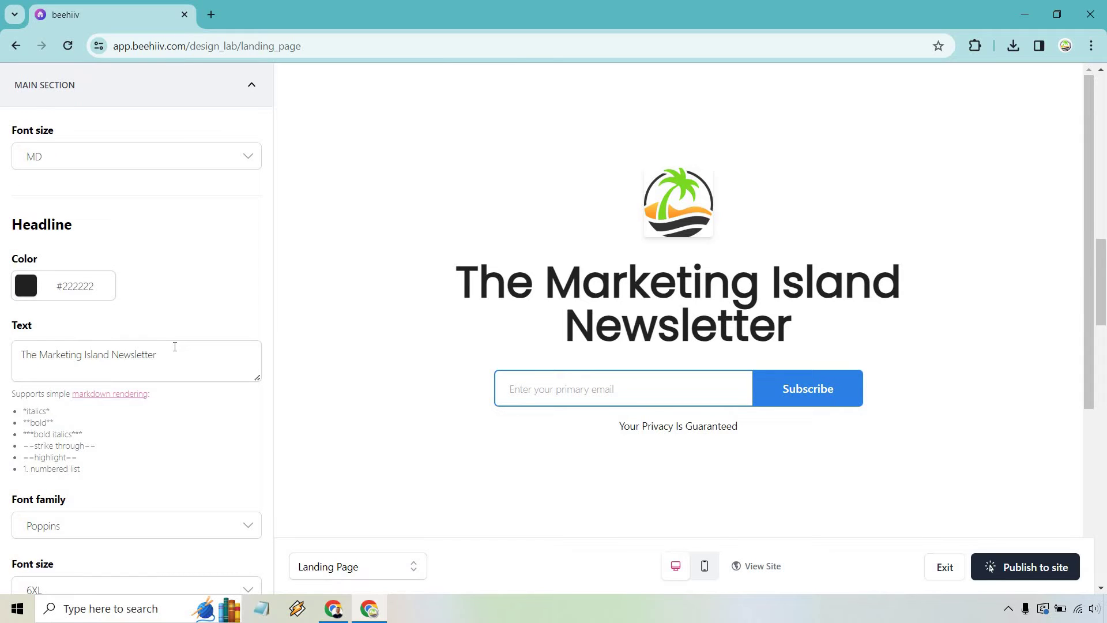
{"action": "scroll", "coordinate": [186, 266], "scroll_direction": "down", "scroll_amount": 1}
{"action": "scroll", "coordinate": [186, 266], "scroll_direction": "down", "scroll_amount": 2}
{"action": "scroll", "coordinate": [171, 282], "scroll_direction": "down", "scroll_amount": 2}
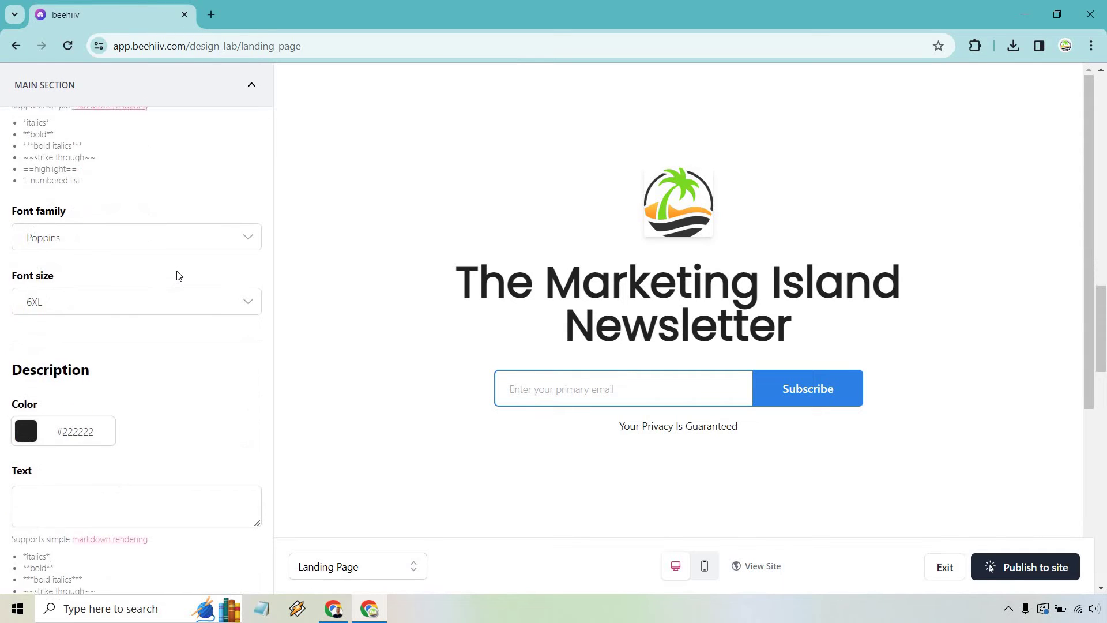
{"action": "scroll", "coordinate": [179, 270], "scroll_direction": "down", "scroll_amount": 2}
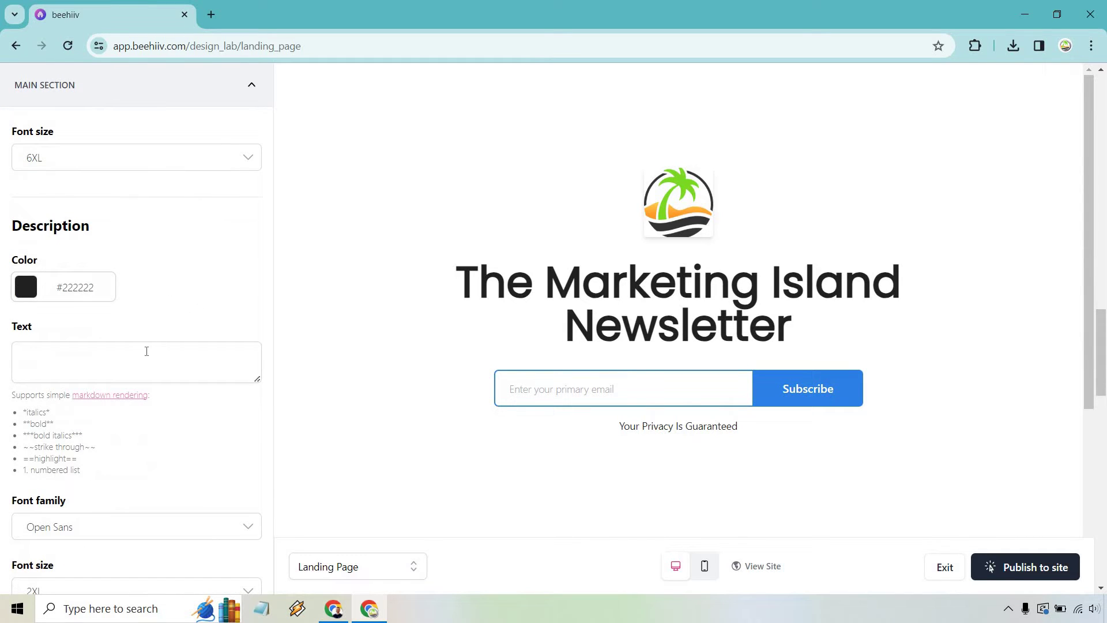
{"action": "left_click", "coordinate": [147, 351]}
{"action": "type", "text": "This newsletter is all about..."}
{"action": "left_click", "coordinate": [192, 292]}
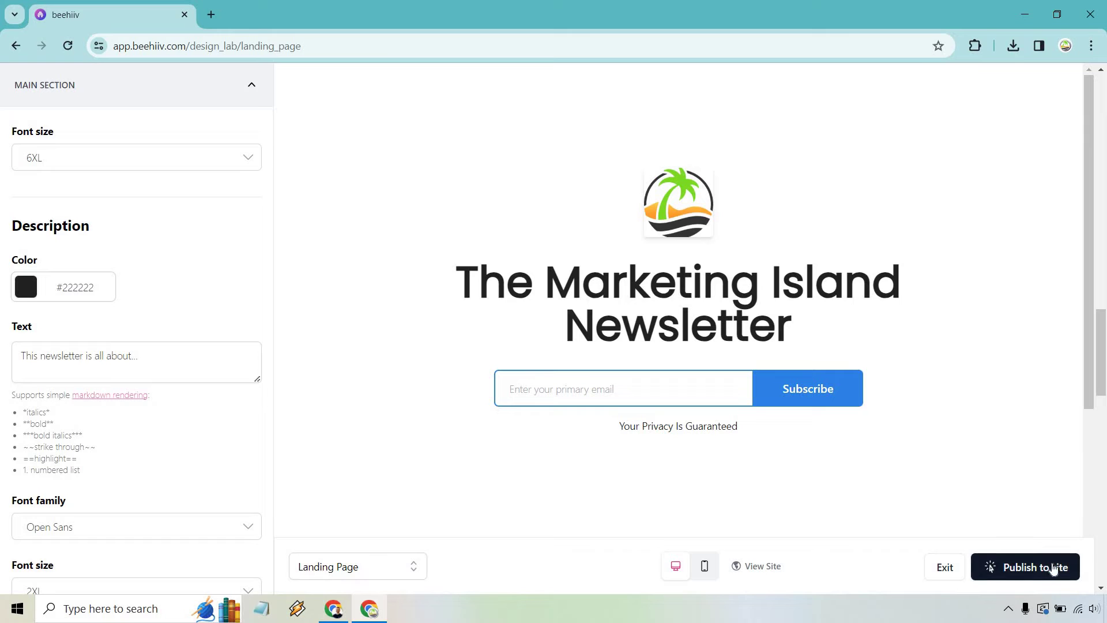
Publish the landing page and view the live site in a new tab
{"action": "left_click", "coordinate": [1053, 569]}
{"action": "left_click", "coordinate": [738, 568]}
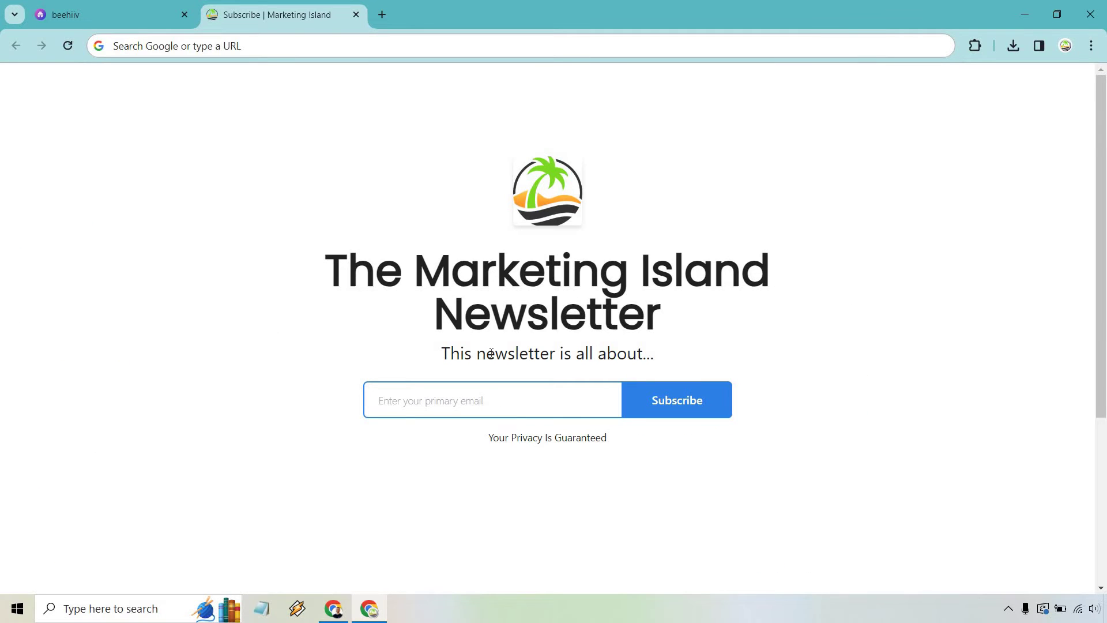
{"action": "left_click", "coordinate": [119, 9]}
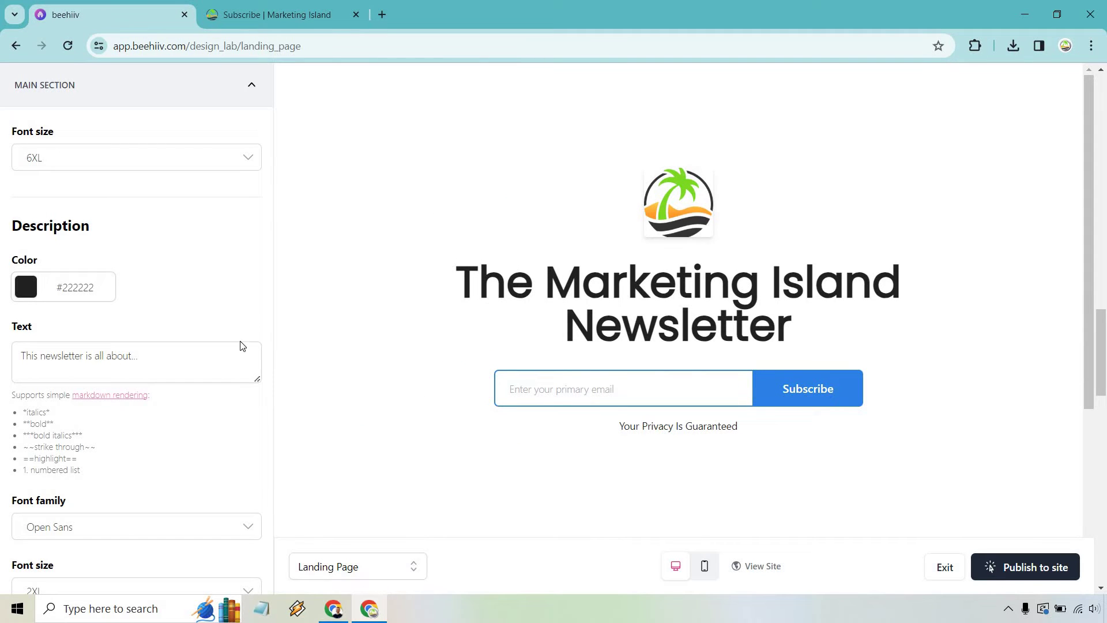
Clear the Description text, republish the landing page, and reload the editor
{"action": "left_click", "coordinate": [195, 362]}
{"action": "key", "text": "ctrl+a"}
{"action": "key", "text": "BackSpace"}
{"action": "left_click", "coordinate": [190, 299]}
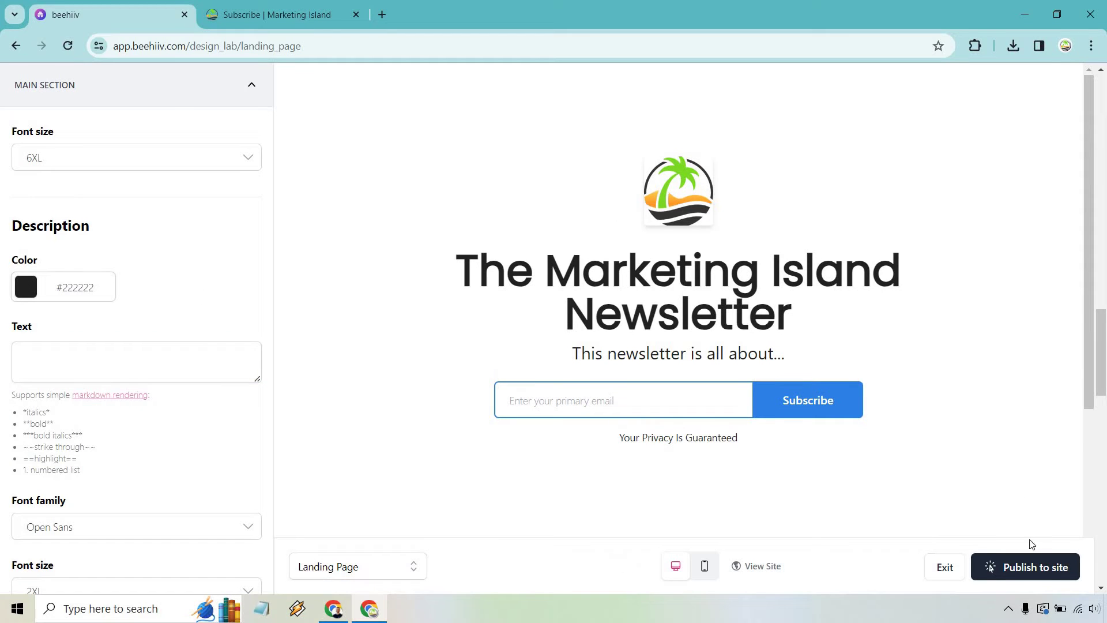
{"action": "left_click", "coordinate": [1032, 568]}
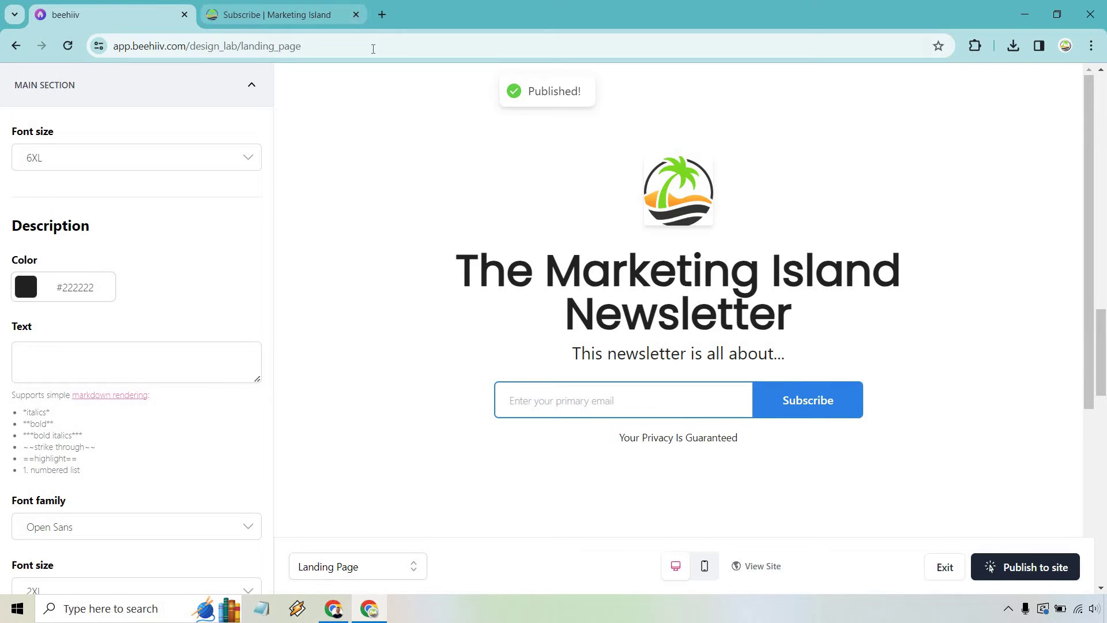
{"action": "left_click", "coordinate": [373, 47]}
{"action": "key", "text": "Return"}
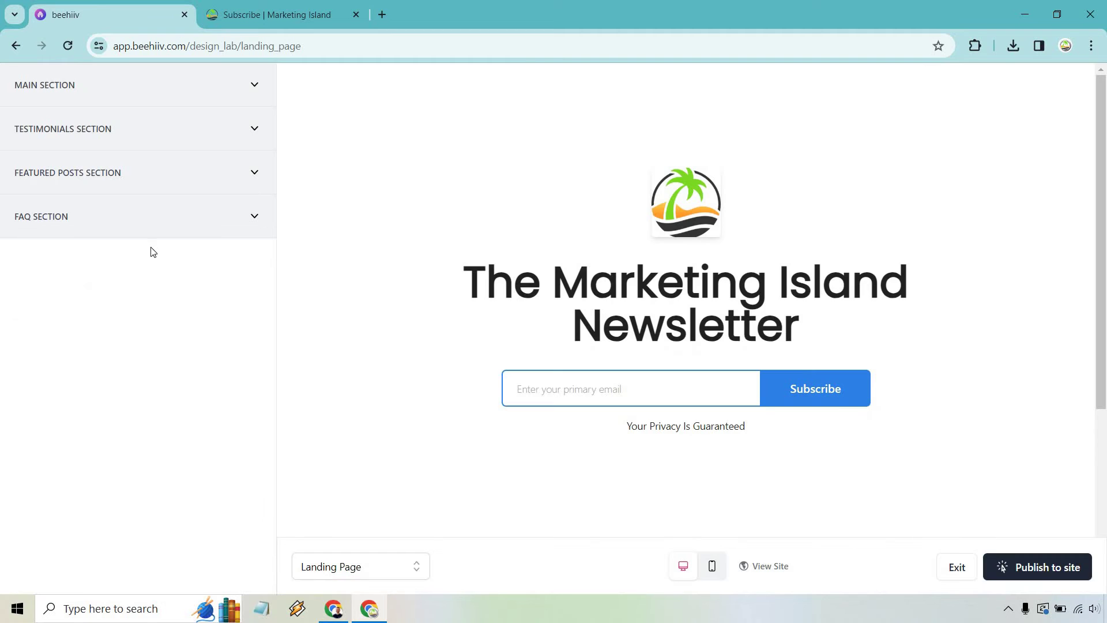
Remove the word 'primary' from the signup Placeholder Text
{"action": "left_click", "coordinate": [251, 86]}
{"action": "scroll", "coordinate": [181, 315], "scroll_direction": "down", "scroll_amount": 10}
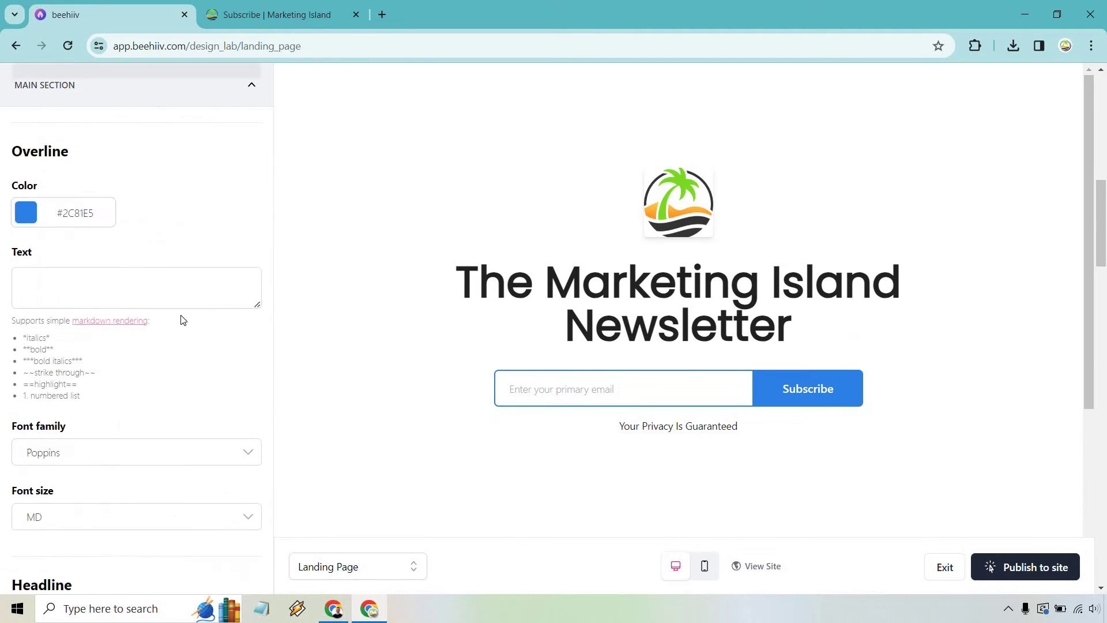
{"action": "scroll", "coordinate": [181, 317], "scroll_direction": "up", "scroll_amount": 1}
{"action": "scroll", "coordinate": [173, 277], "scroll_direction": "down", "scroll_amount": 6}
{"action": "scroll", "coordinate": [170, 256], "scroll_direction": "down", "scroll_amount": 6}
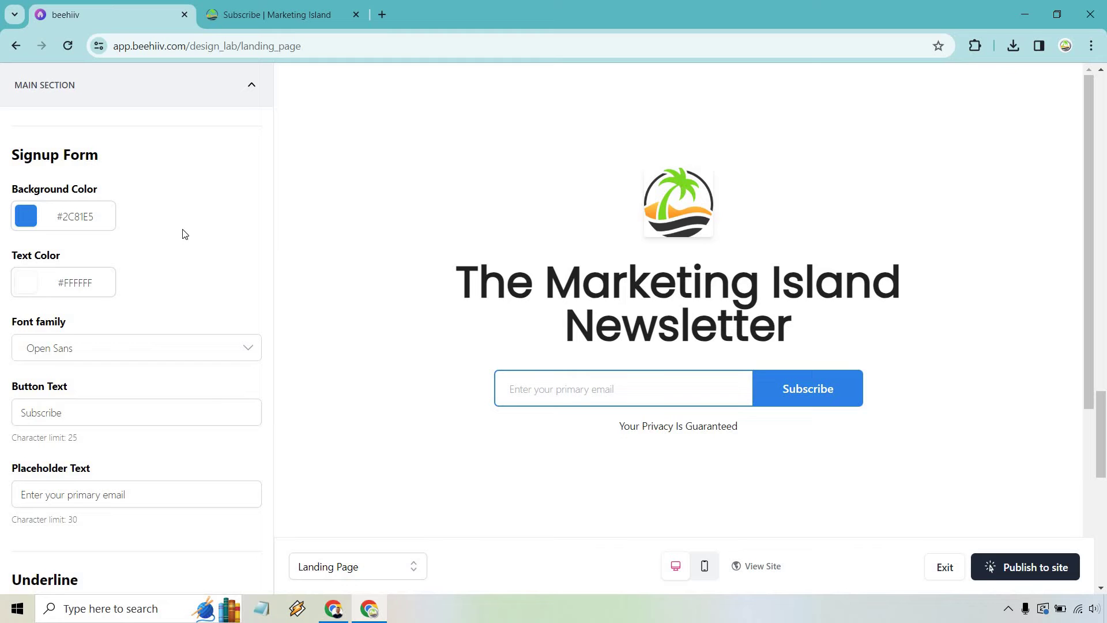
{"action": "scroll", "coordinate": [150, 265], "scroll_direction": "down", "scroll_amount": 3}
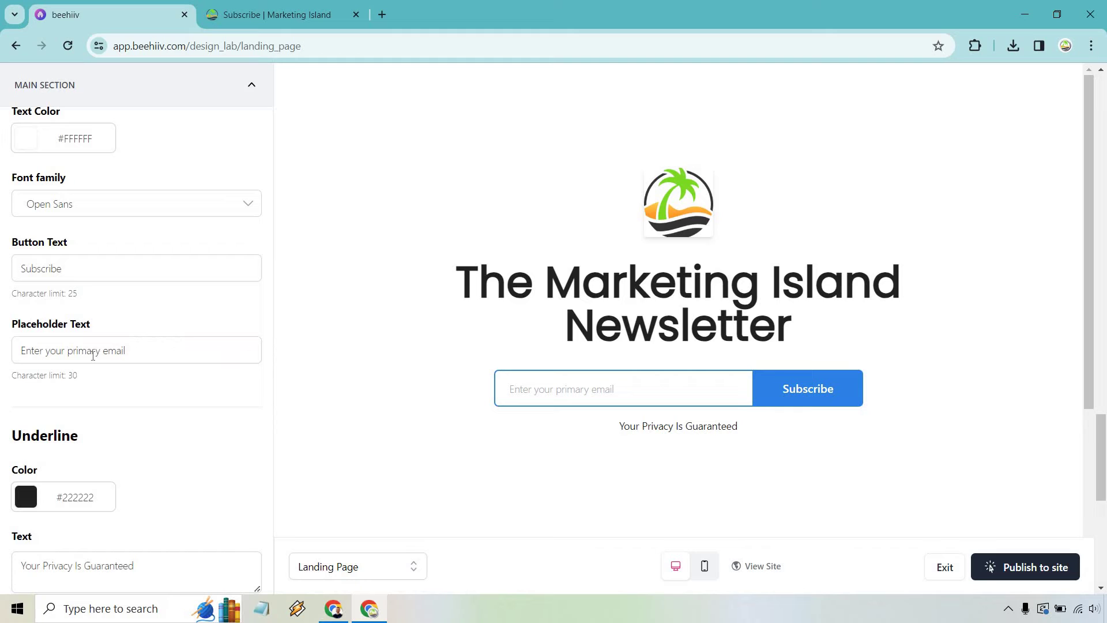
{"action": "double_click", "coordinate": [87, 352]}
{"action": "key", "text": "BackSpace"}
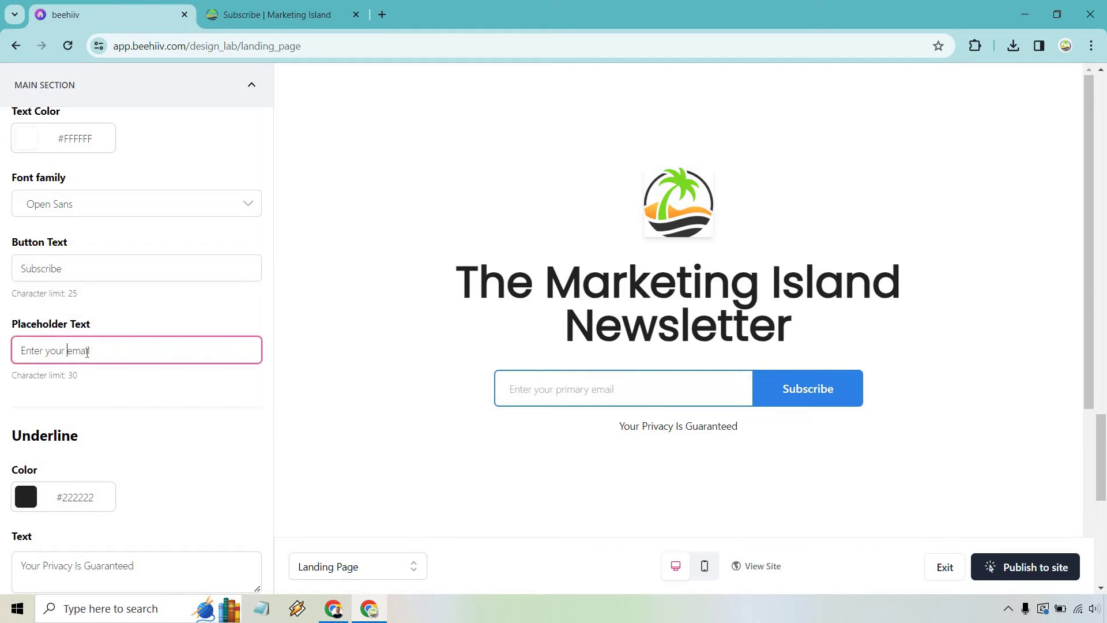
{"action": "left_click", "coordinate": [144, 315]}
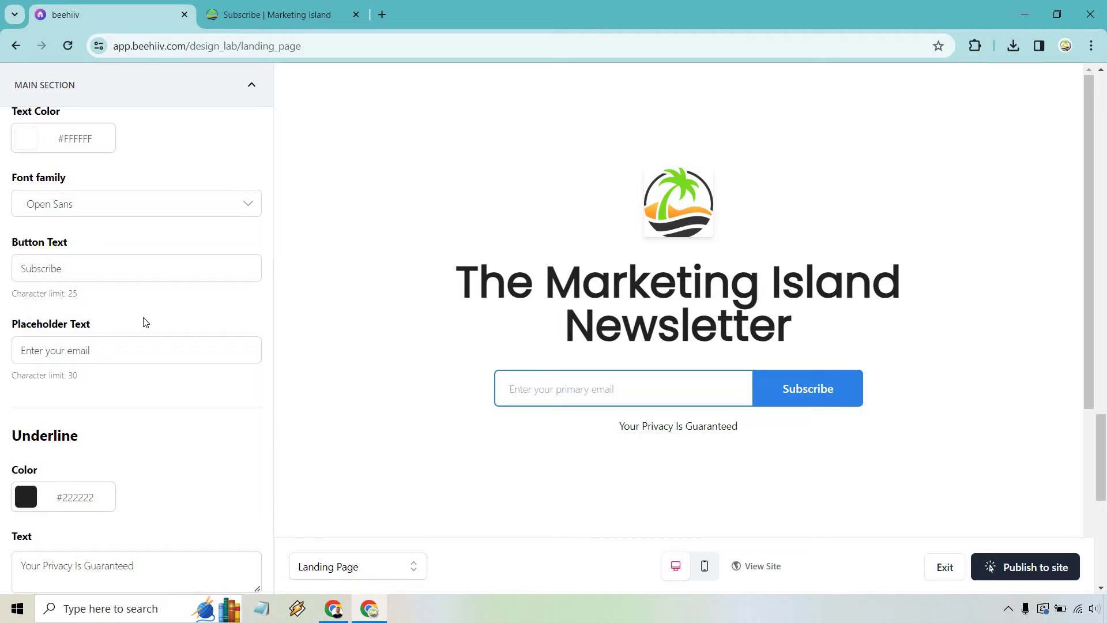
Insert 'best' so the placeholder reads 'Enter your best email', then publish to site
{"action": "left_click", "coordinate": [70, 345]}
{"action": "type", "text": "best"}
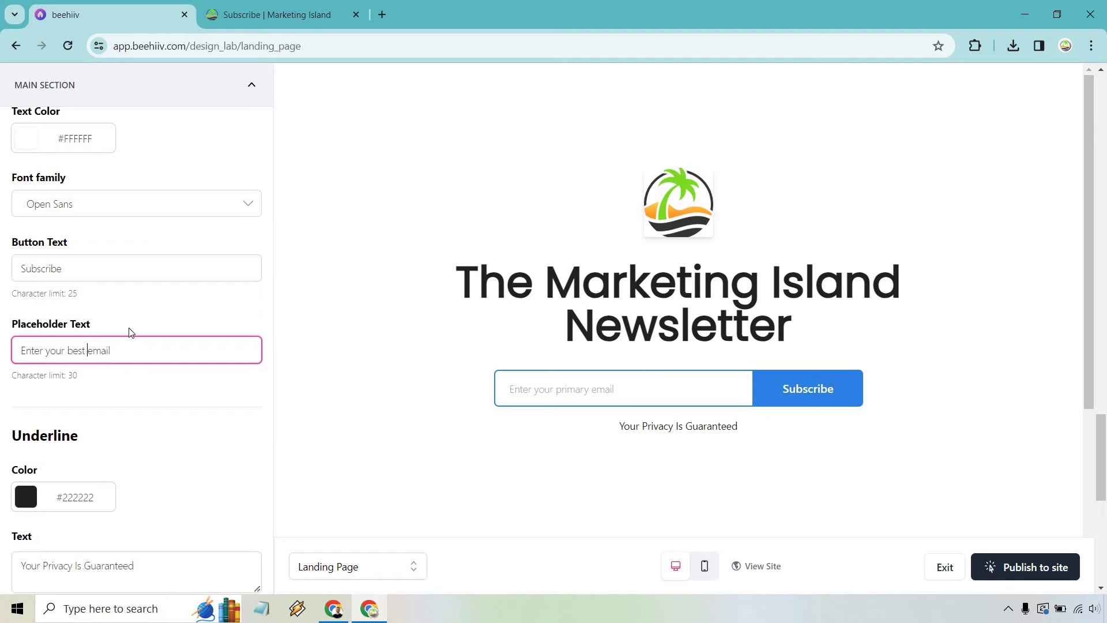
{"action": "left_click", "coordinate": [145, 325]}
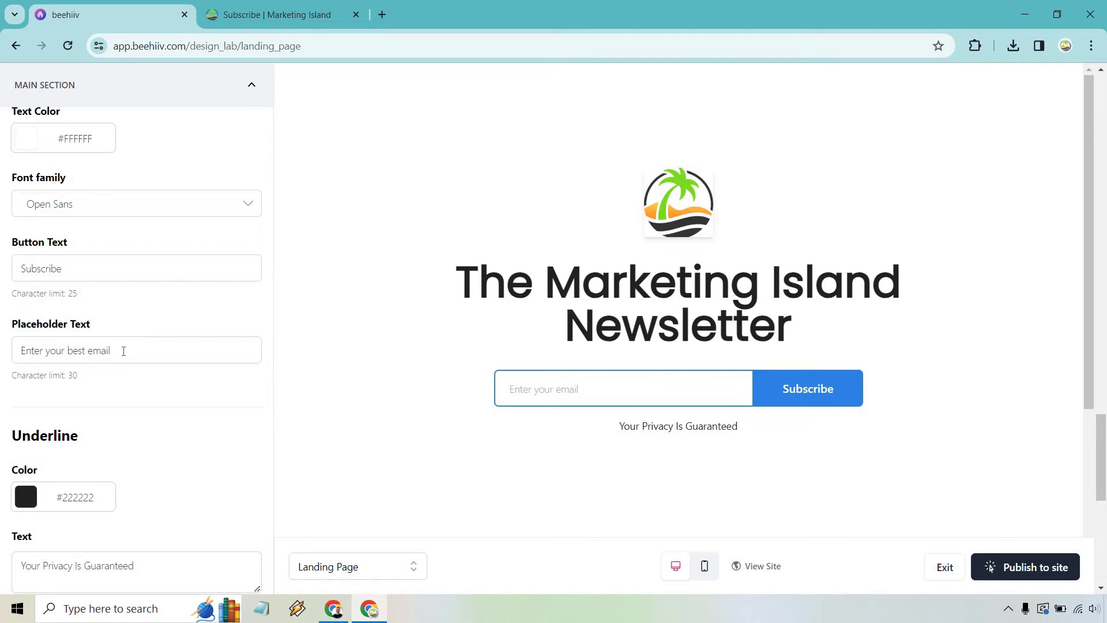
{"action": "left_click", "coordinate": [90, 350]}
{"action": "key", "text": "BackSpace"}
{"action": "key", "text": "BackSpace"}
{"action": "key", "text": "BackSpace"}
{"action": "key", "text": "BackSpace"}
{"action": "key", "text": "BackSpace"}
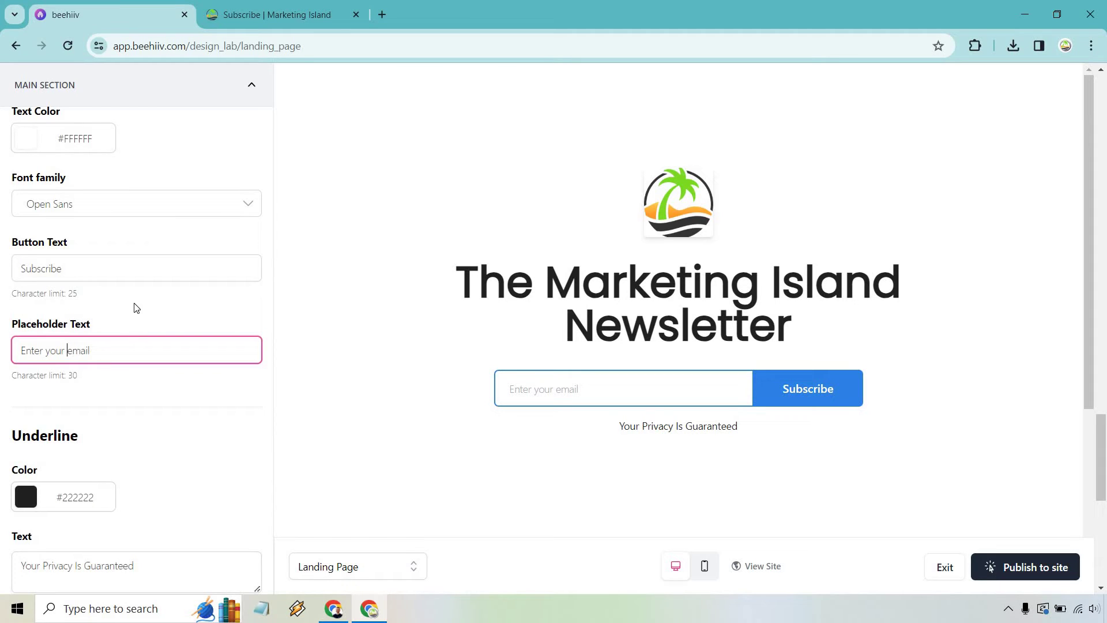
{"action": "left_click", "coordinate": [136, 307]}
{"action": "left_click", "coordinate": [69, 352]}
{"action": "type", "text": "best"}
{"action": "left_click", "coordinate": [141, 324]}
{"action": "left_click", "coordinate": [1052, 568]}
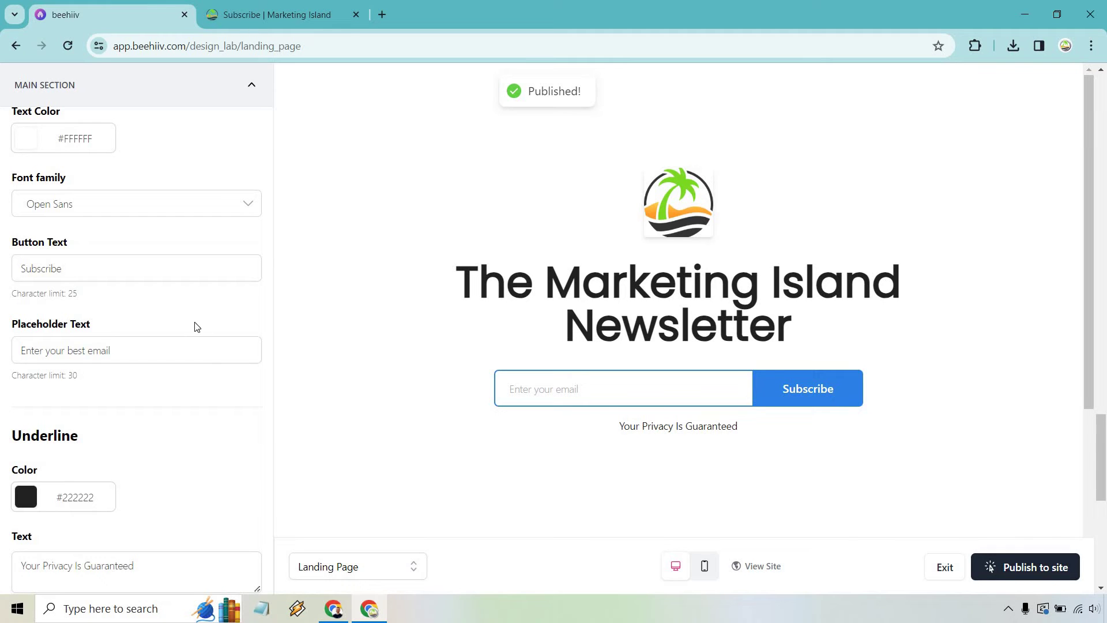
{"action": "scroll", "coordinate": [196, 327], "scroll_direction": "down", "scroll_amount": 3}
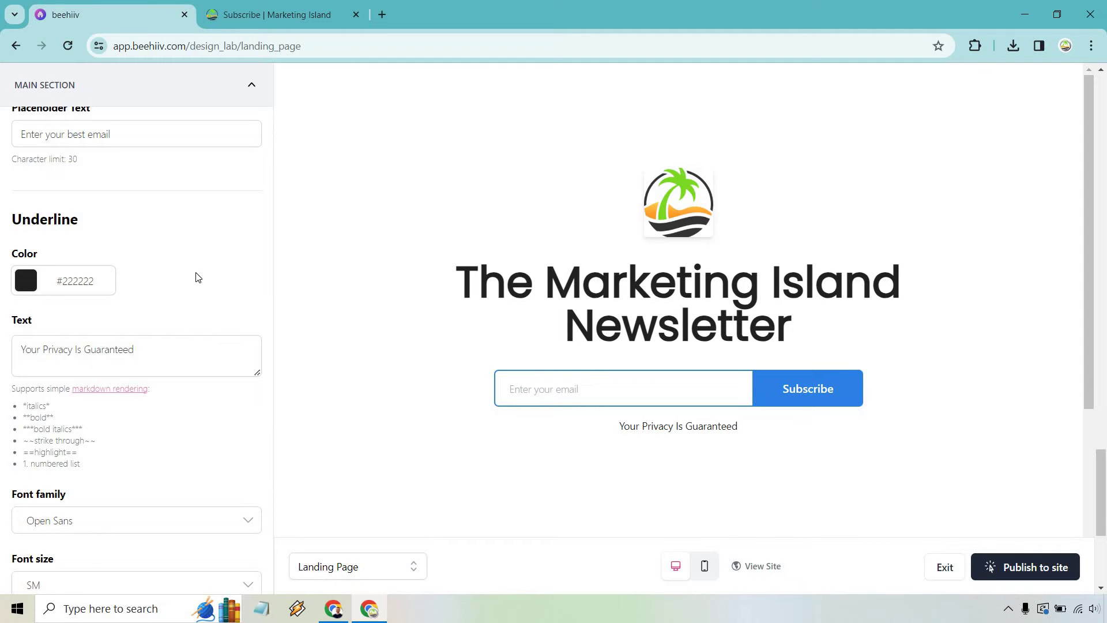
{"action": "scroll", "coordinate": [196, 279], "scroll_direction": "down", "scroll_amount": 3}
{"action": "scroll", "coordinate": [198, 280], "scroll_direction": "down", "scroll_amount": 2}
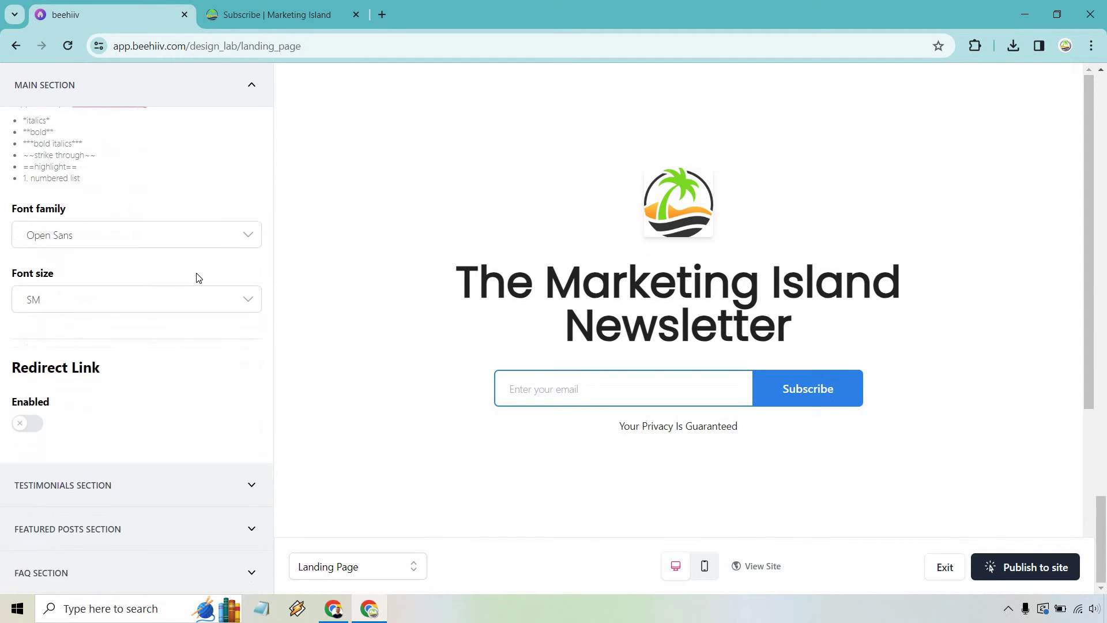
{"action": "left_click", "coordinate": [30, 425]}
{"action": "left_click", "coordinate": [36, 424]}
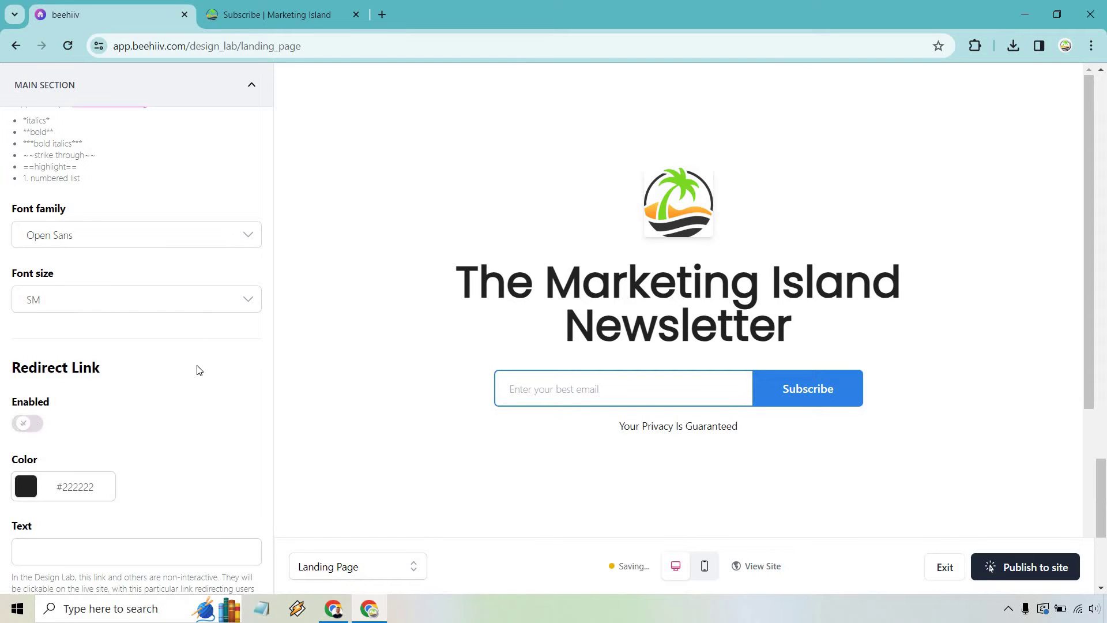
{"action": "scroll", "coordinate": [207, 366], "scroll_direction": "down", "scroll_amount": 2}
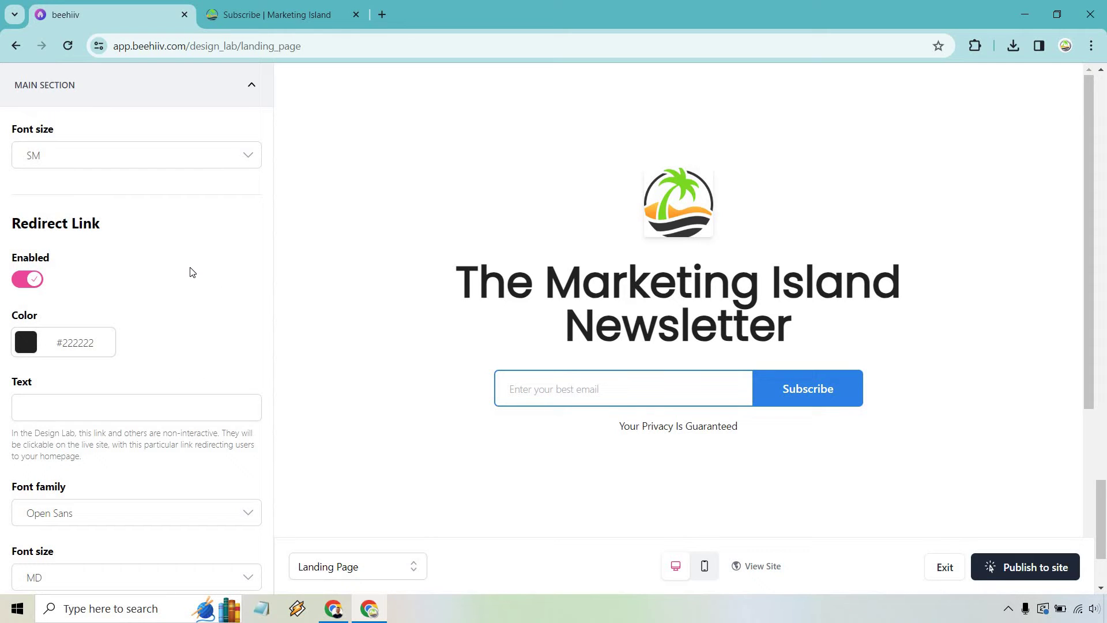
{"action": "left_click", "coordinate": [33, 280]}
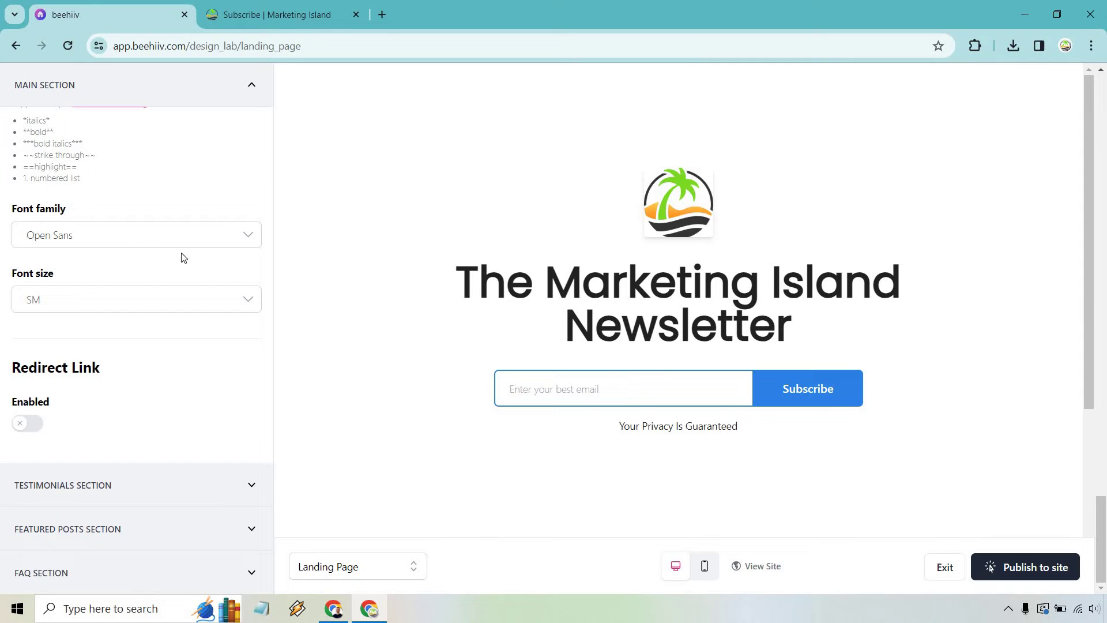
{"action": "scroll", "coordinate": [177, 296], "scroll_direction": "up", "scroll_amount": 1}
{"action": "scroll", "coordinate": [177, 295], "scroll_direction": "up", "scroll_amount": 15}
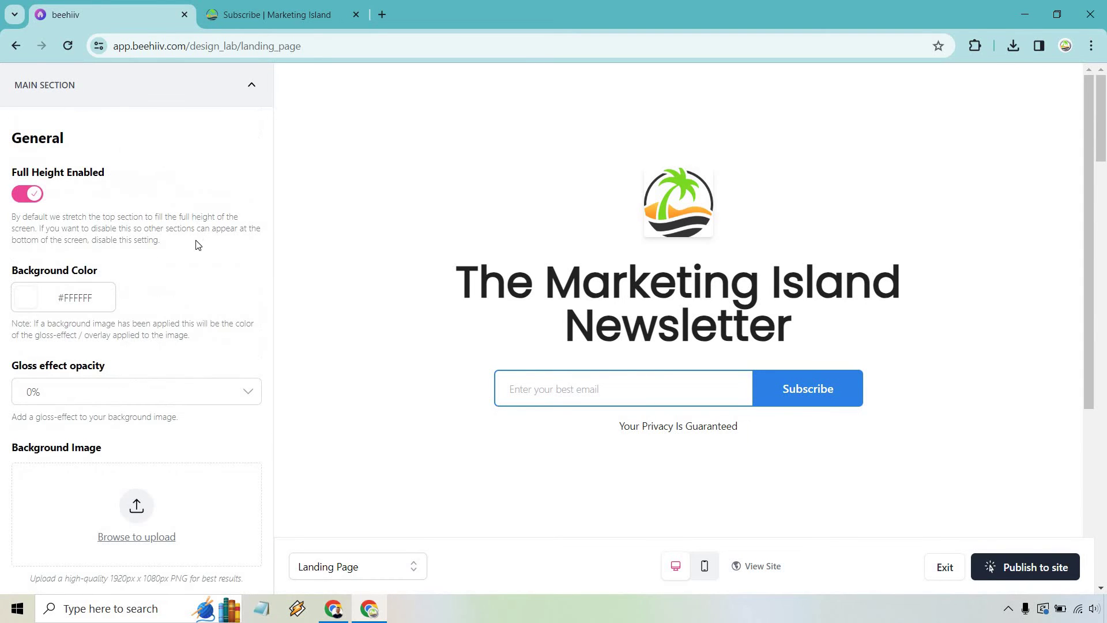
Collapse MAIN SECTION, open TESTIMONIALS SECTION, and switch on its Show Section toggle
{"action": "left_click", "coordinate": [248, 92]}
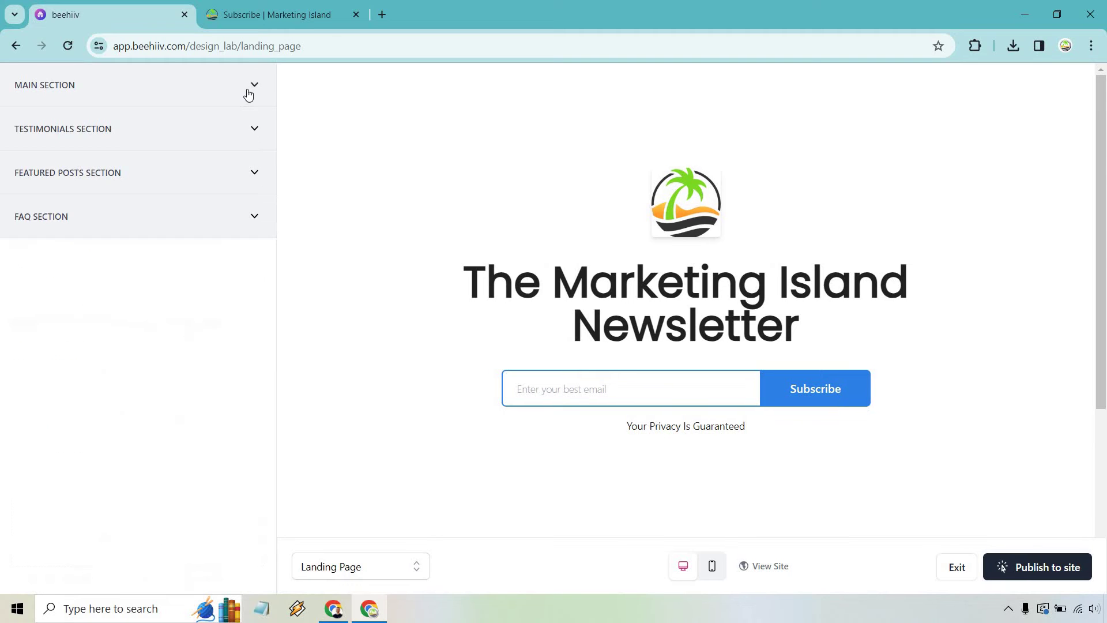
{"action": "left_click", "coordinate": [254, 130]}
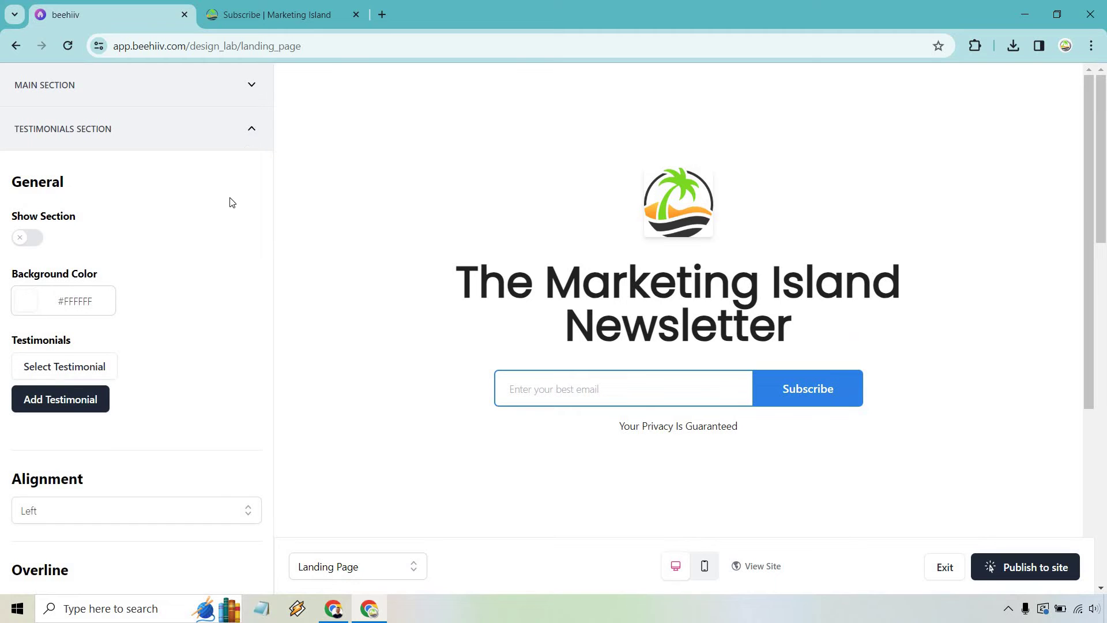
{"action": "scroll", "coordinate": [427, 261], "scroll_direction": "down", "scroll_amount": 5}
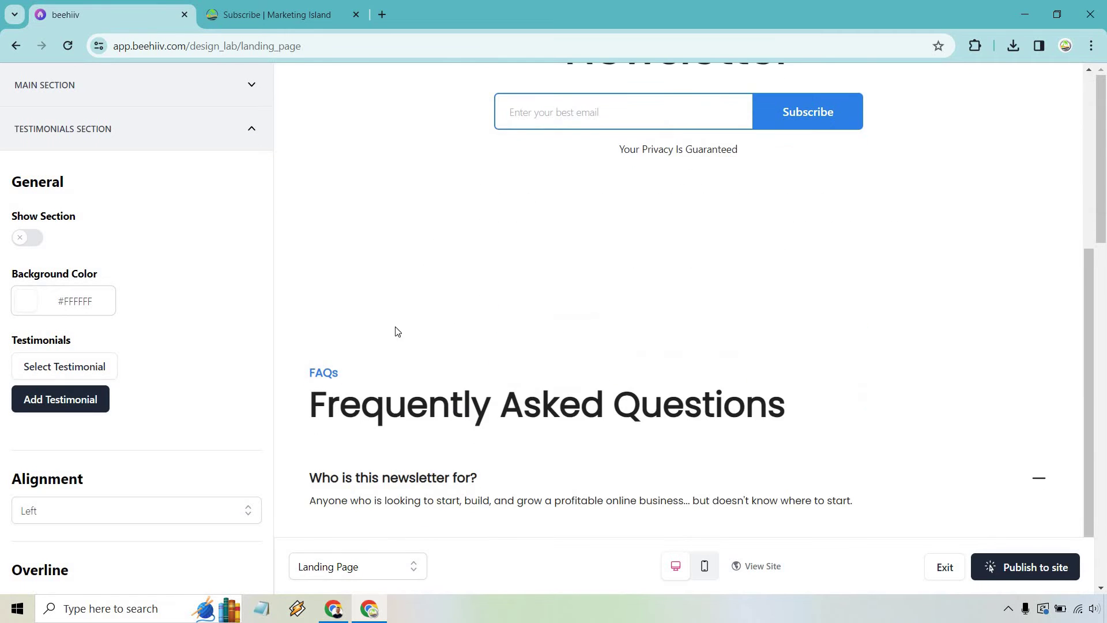
{"action": "scroll", "coordinate": [423, 259], "scroll_direction": "up", "scroll_amount": 5}
{"action": "scroll", "coordinate": [621, 366], "scroll_direction": "down", "scroll_amount": 3}
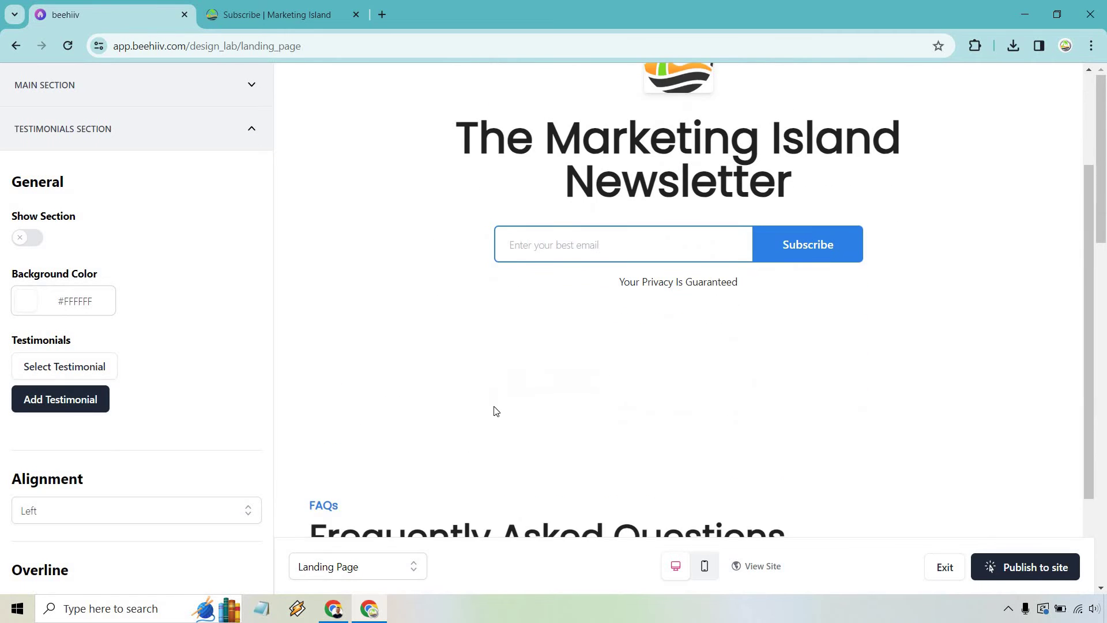
{"action": "scroll", "coordinate": [418, 323], "scroll_direction": "up", "scroll_amount": 3}
{"action": "scroll", "coordinate": [413, 314], "scroll_direction": "down", "scroll_amount": 3}
{"action": "left_click", "coordinate": [31, 242]}
{"action": "scroll", "coordinate": [292, 261], "scroll_direction": "down", "scroll_amount": 1}
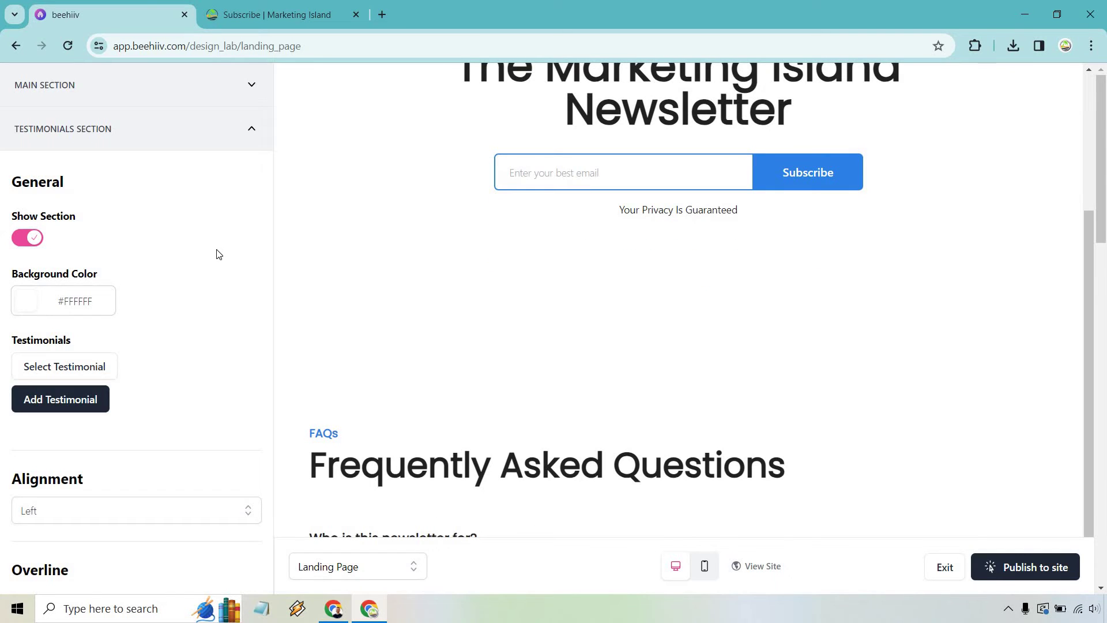
{"action": "scroll", "coordinate": [220, 255], "scroll_direction": "down", "scroll_amount": 1}
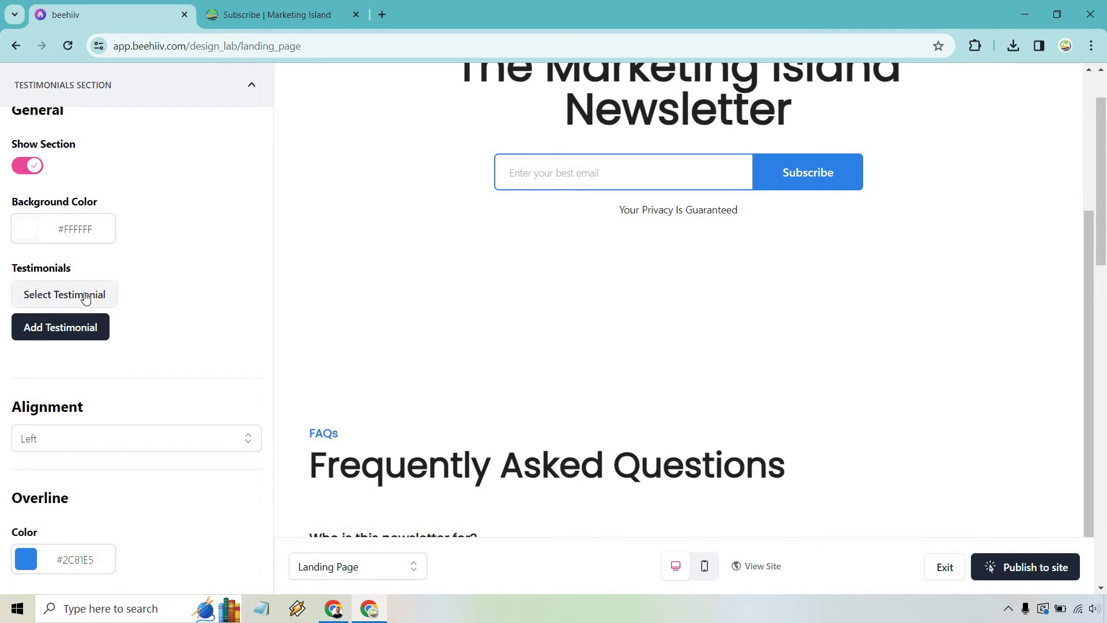
Create a testimonial with a photo, the person's name, 'CEO of Marketing Island' and a pasted message
{"action": "left_click", "coordinate": [82, 329]}
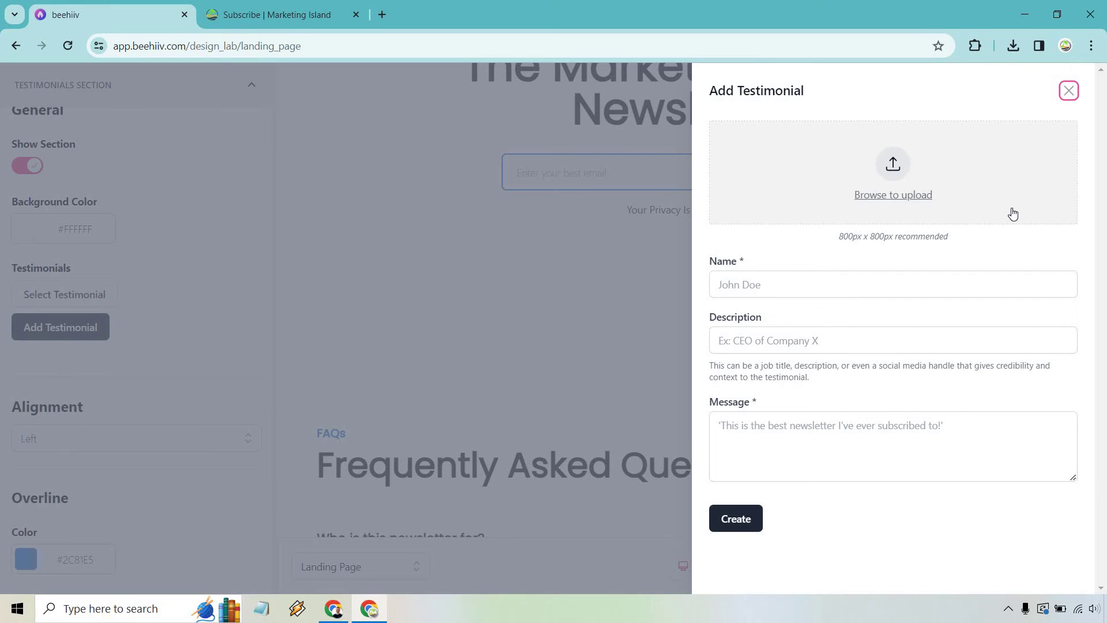
{"action": "left_click", "coordinate": [893, 165]}
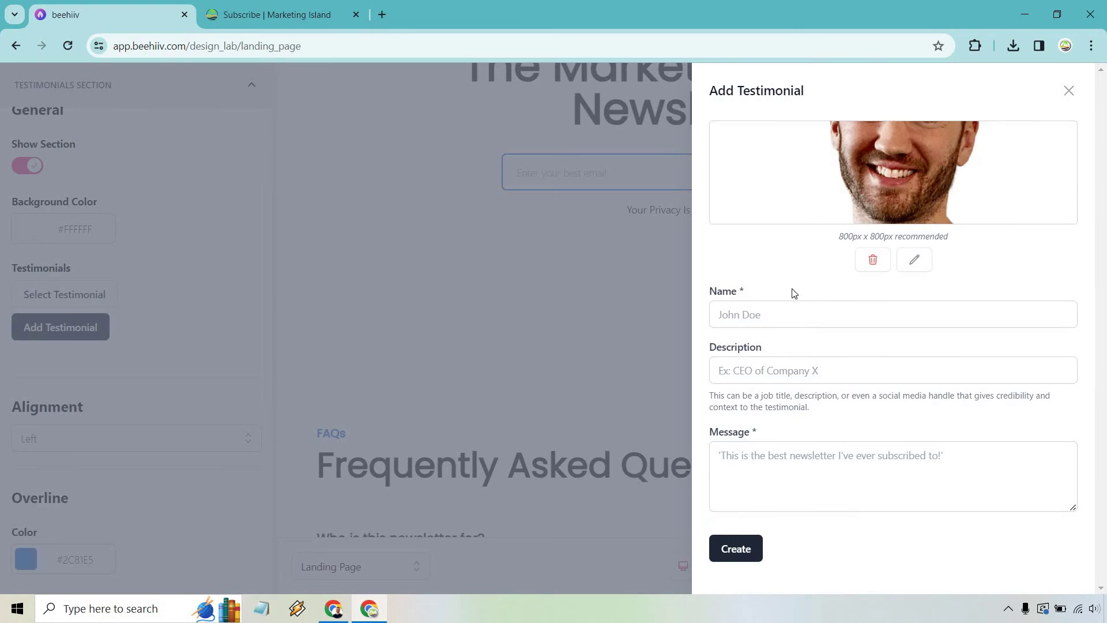
{"action": "left_click", "coordinate": [790, 314]}
{"action": "type", "text": "James Canzanella"}
{"action": "key", "text": "Tab"}
{"action": "type", "text": "CEO of Marketing Island"}
{"action": "key", "text": "Tab"}
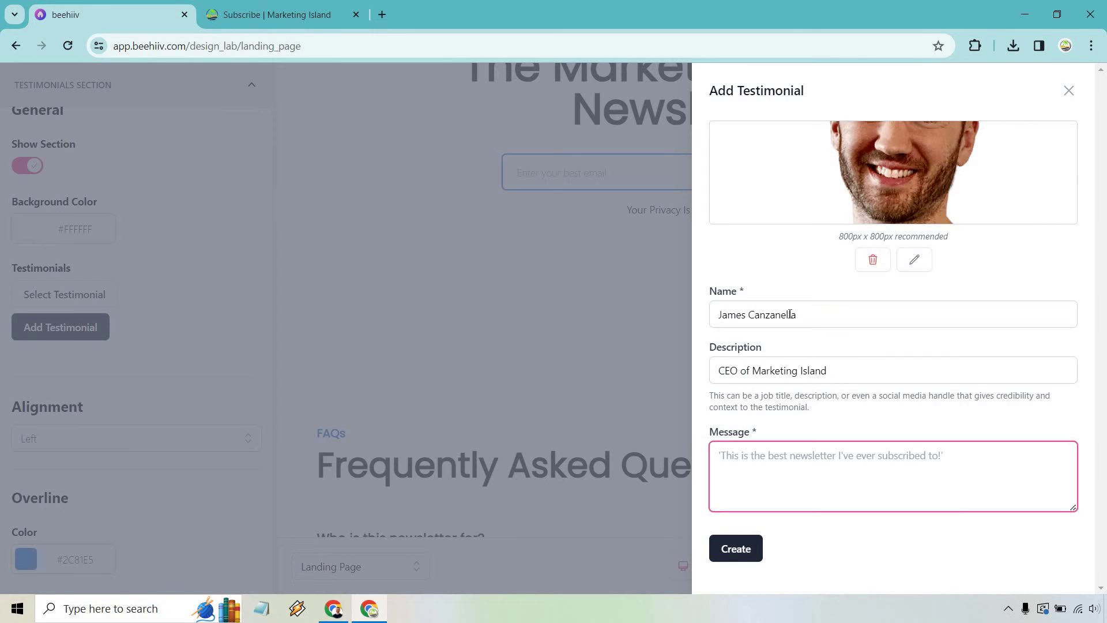
{"action": "type", "text": "This is the best newsletter... ever... but I might be a tad bid biased :)"}
{"action": "left_click", "coordinate": [1038, 424]}
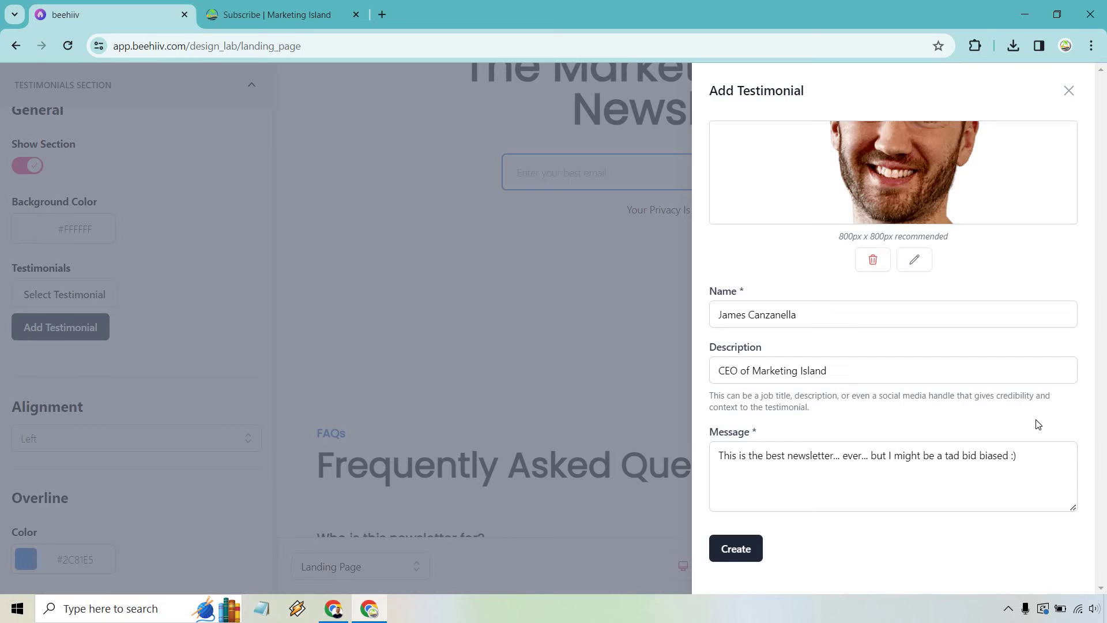
{"action": "left_click", "coordinate": [728, 552]}
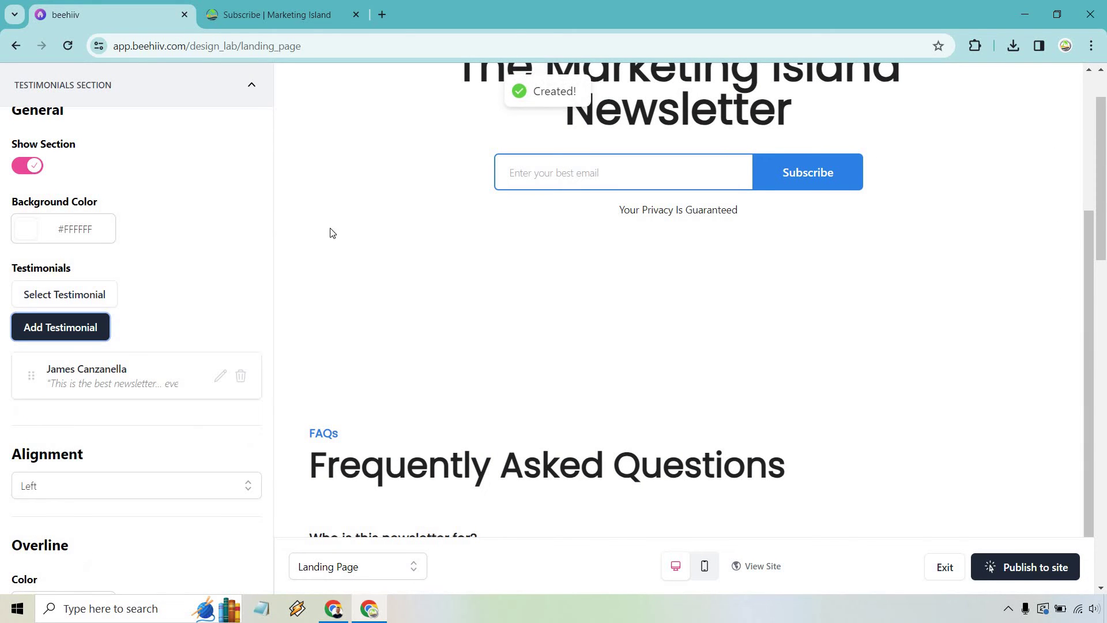
Review the Testimonials list and publish the landing page to the site
{"action": "scroll", "coordinate": [169, 279], "scroll_direction": "down", "scroll_amount": 5}
{"action": "scroll", "coordinate": [174, 271], "scroll_direction": "down", "scroll_amount": 8}
{"action": "scroll", "coordinate": [167, 259], "scroll_direction": "down", "scroll_amount": 6}
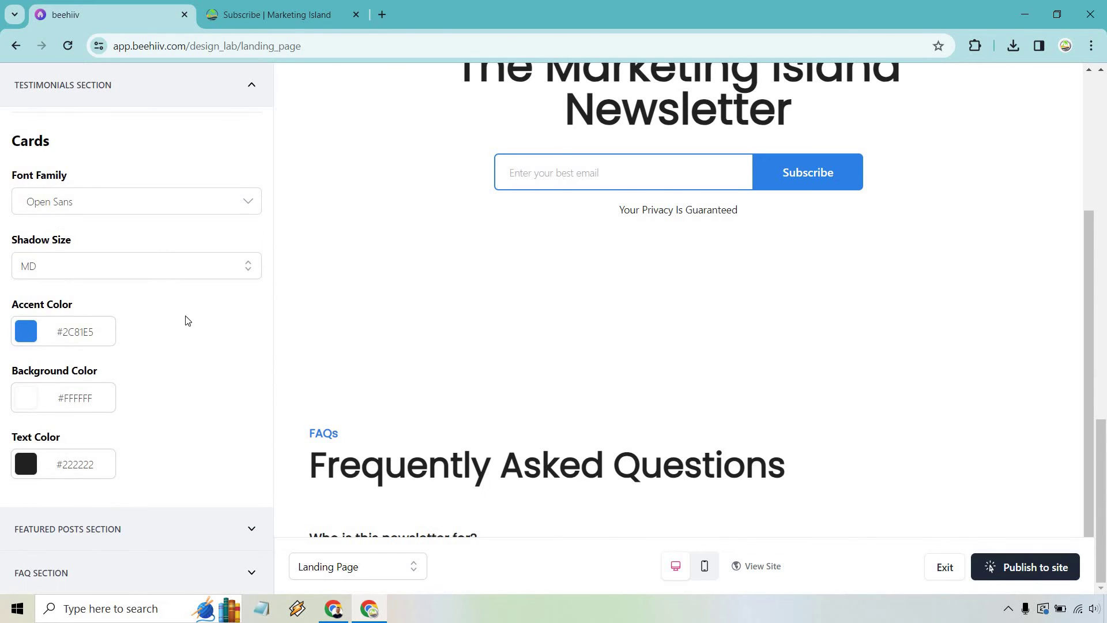
{"action": "scroll", "coordinate": [191, 318], "scroll_direction": "up", "scroll_amount": 15}
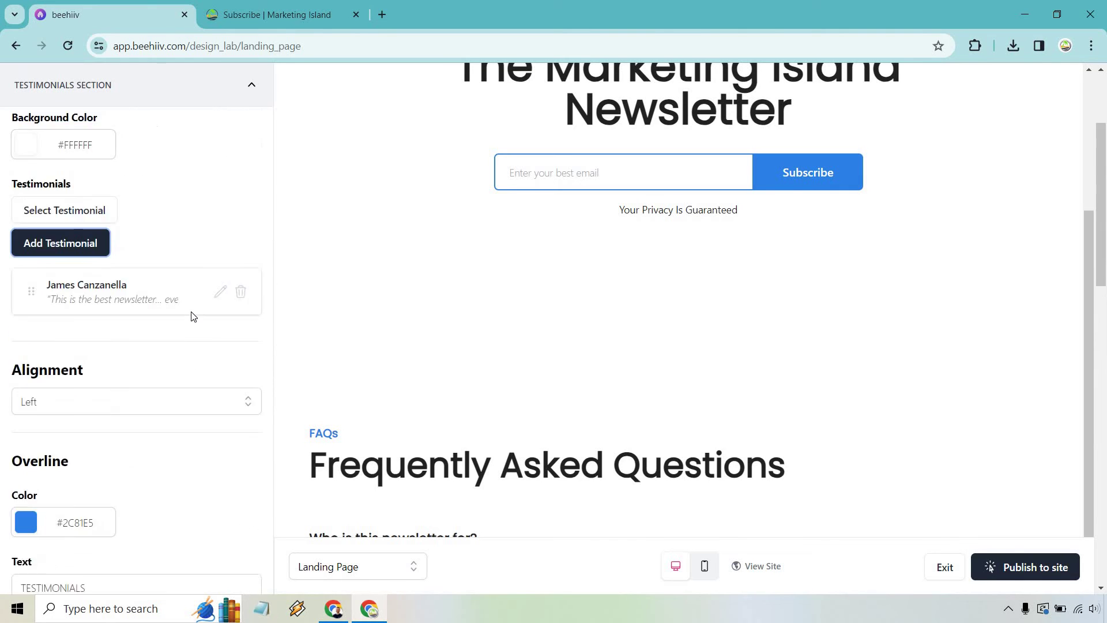
{"action": "scroll", "coordinate": [192, 314], "scroll_direction": "up", "scroll_amount": 3}
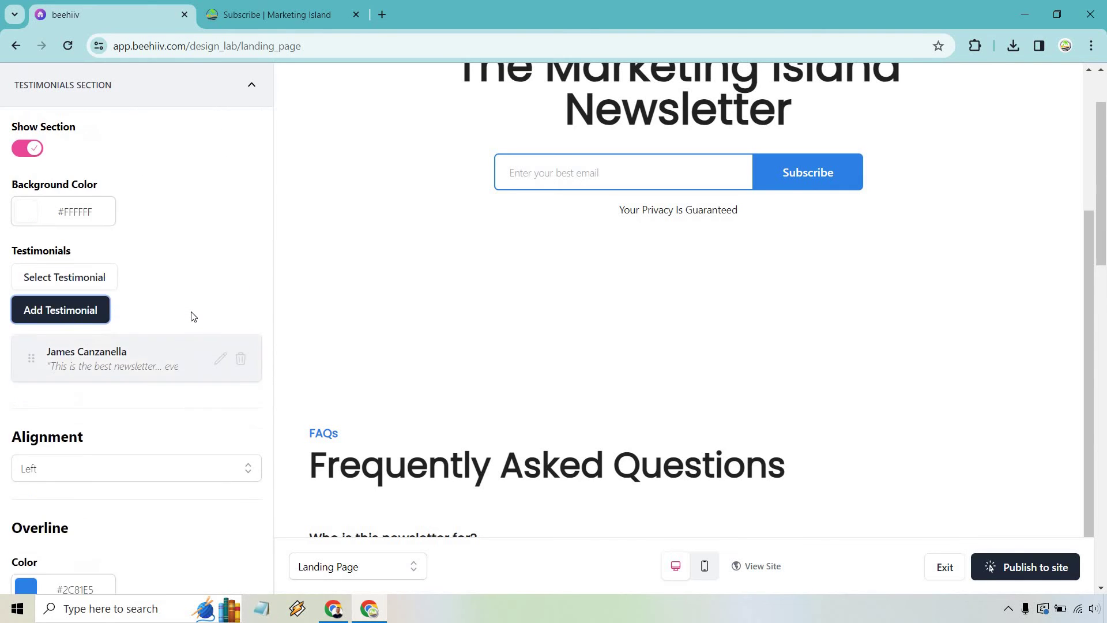
{"action": "left_click", "coordinate": [1032, 568]}
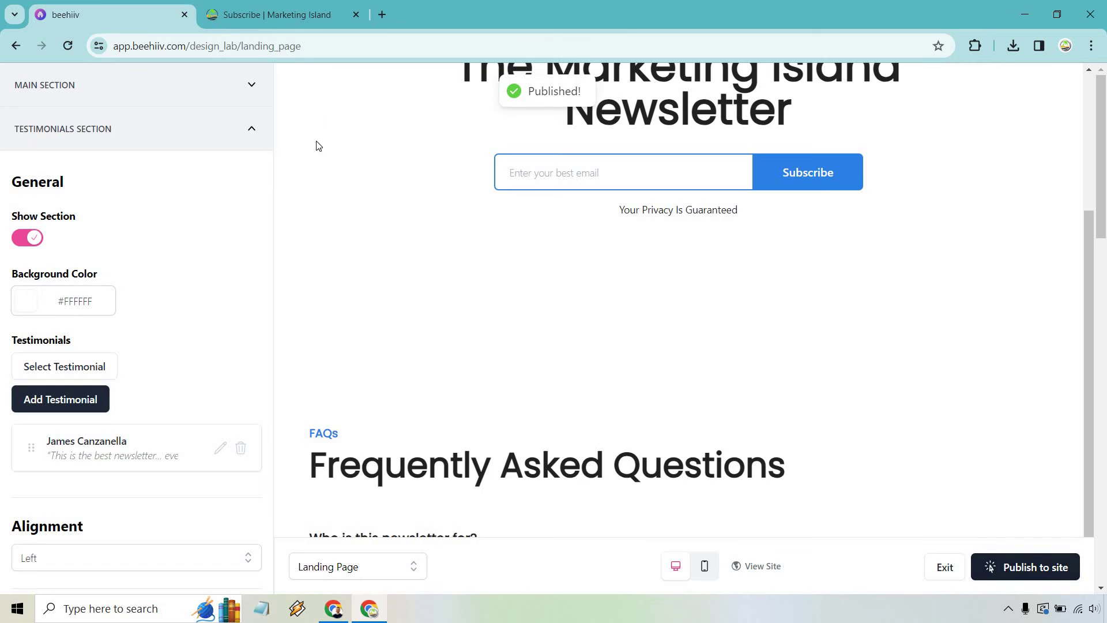
{"action": "key", "text": "ctrl+Tab"}
{"action": "scroll", "coordinate": [329, 158], "scroll_direction": "down", "scroll_amount": 6}
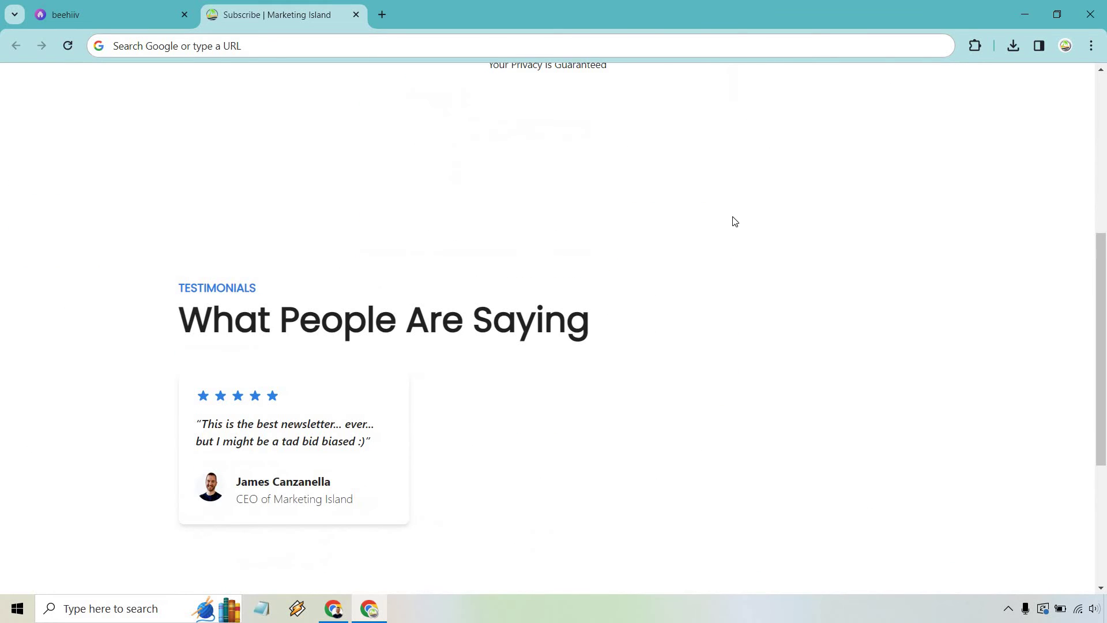
{"action": "scroll", "coordinate": [735, 221], "scroll_direction": "down", "scroll_amount": 1}
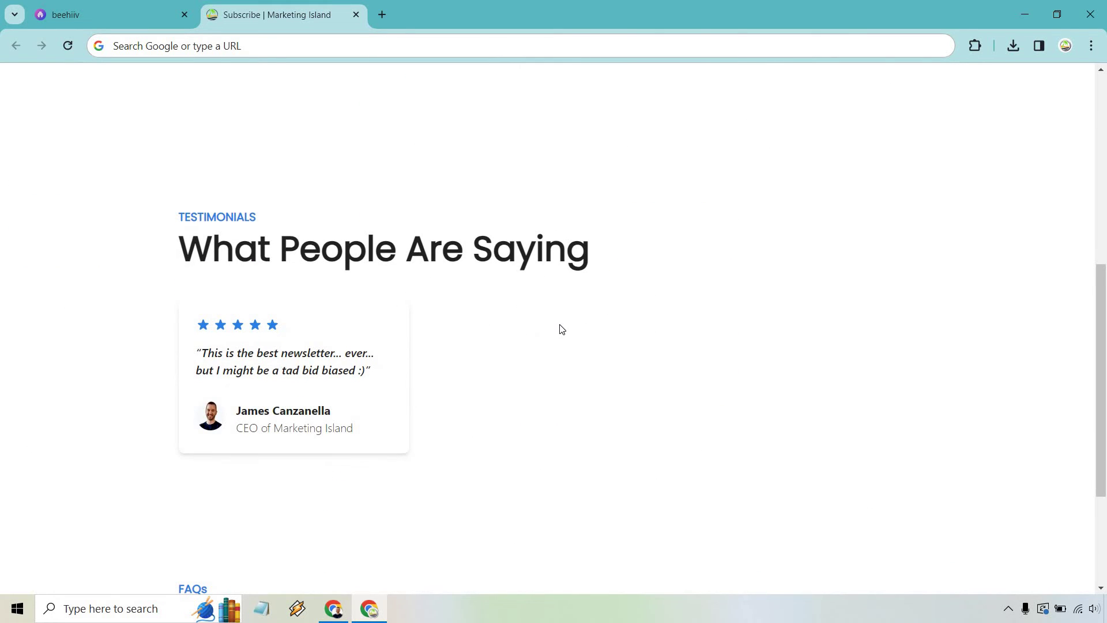
{"action": "scroll", "coordinate": [572, 340], "scroll_direction": "down", "scroll_amount": 3}
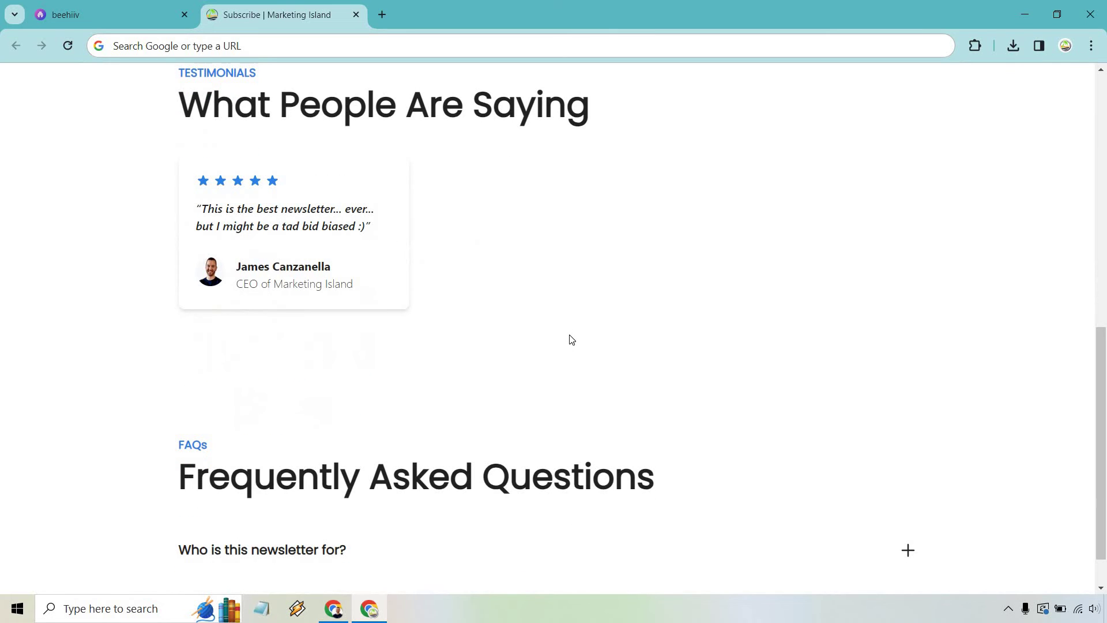
{"action": "scroll", "coordinate": [572, 339], "scroll_direction": "down", "scroll_amount": 1}
{"action": "scroll", "coordinate": [579, 337], "scroll_direction": "up", "scroll_amount": 4}
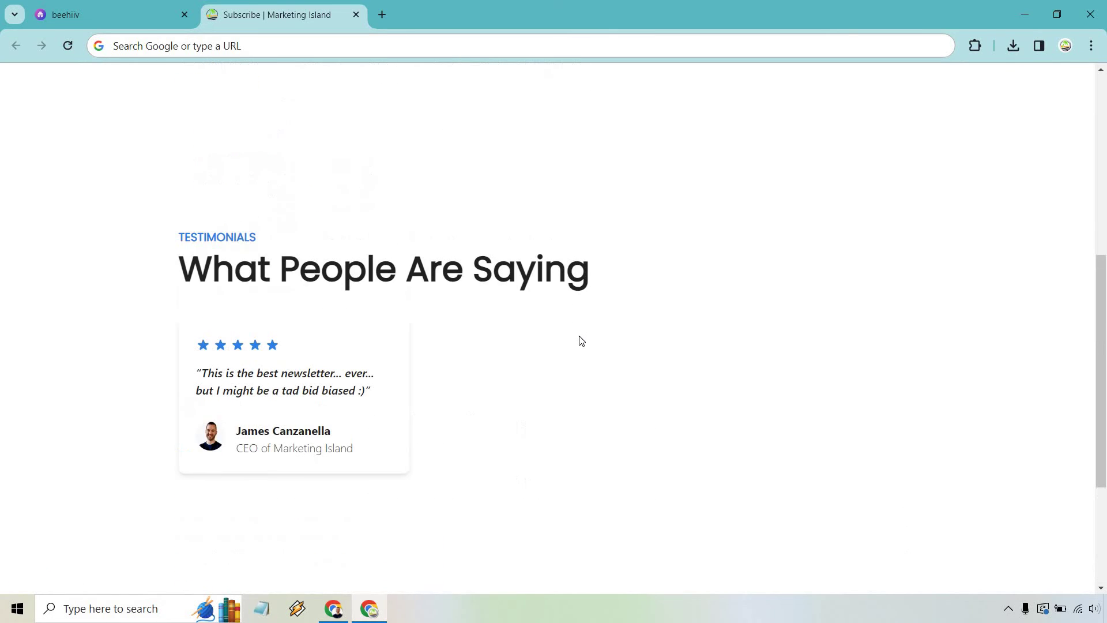
{"action": "scroll", "coordinate": [581, 340], "scroll_direction": "up", "scroll_amount": 10}
{"action": "scroll", "coordinate": [928, 351], "scroll_direction": "down", "scroll_amount": 10}
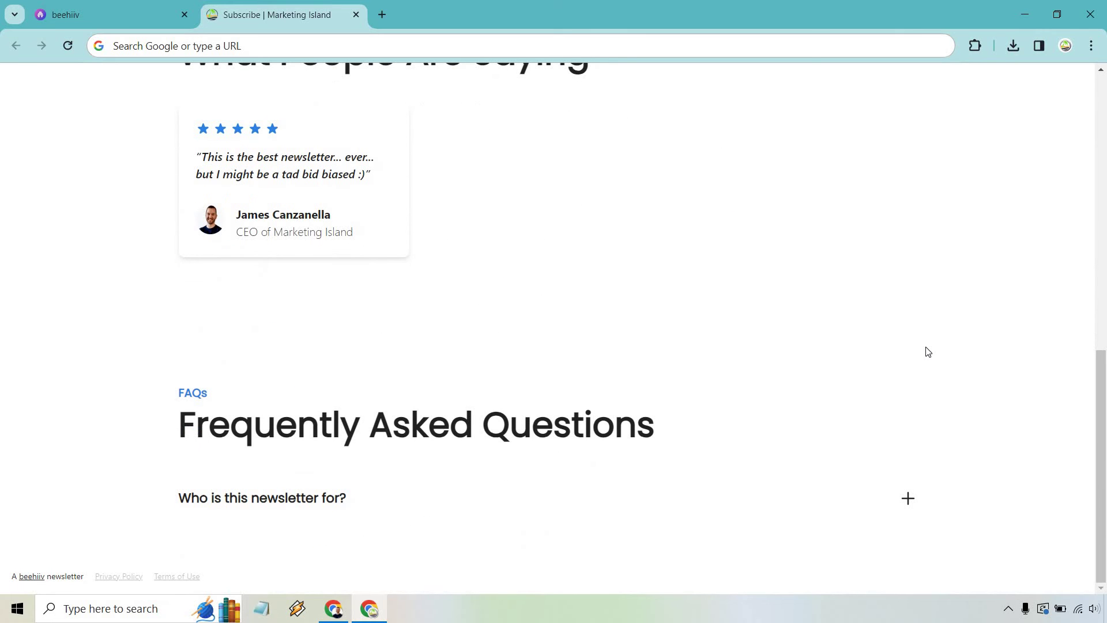
{"action": "scroll", "coordinate": [928, 352], "scroll_direction": "up", "scroll_amount": 10}
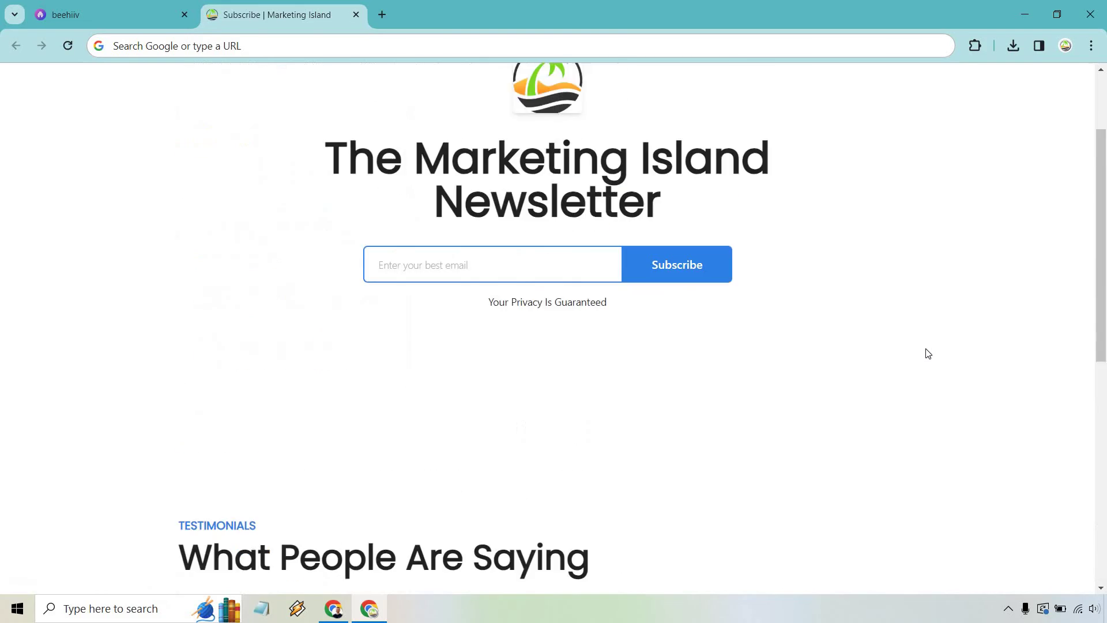
Back in the landing page editor, collapse Testimonials and review the Featured Posts section settings
{"action": "left_click", "coordinate": [117, 7]}
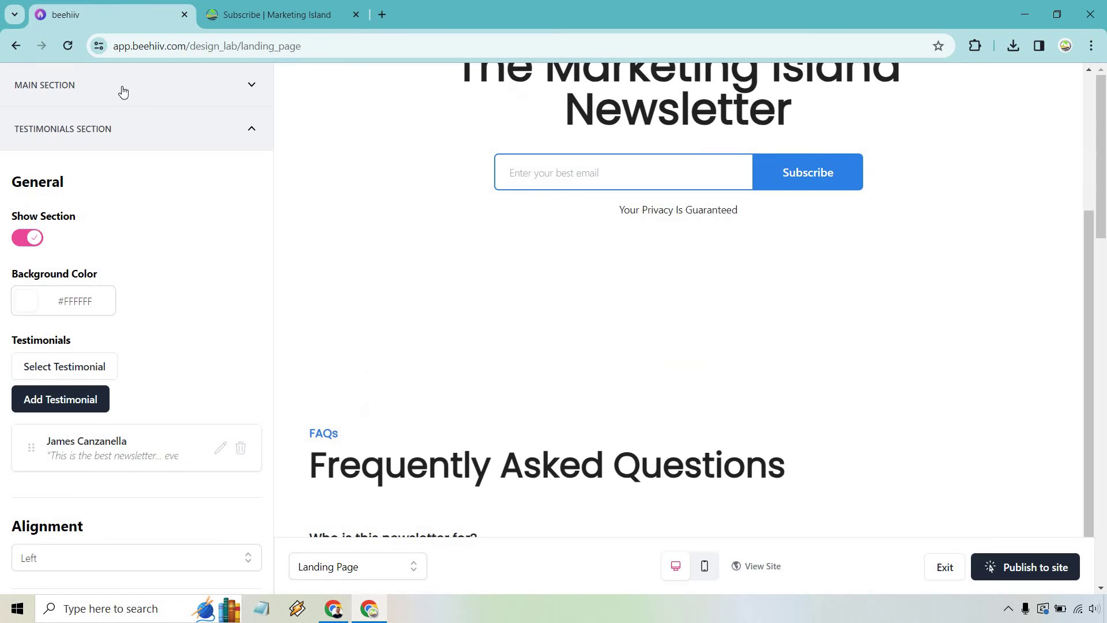
{"action": "left_click", "coordinate": [251, 134]}
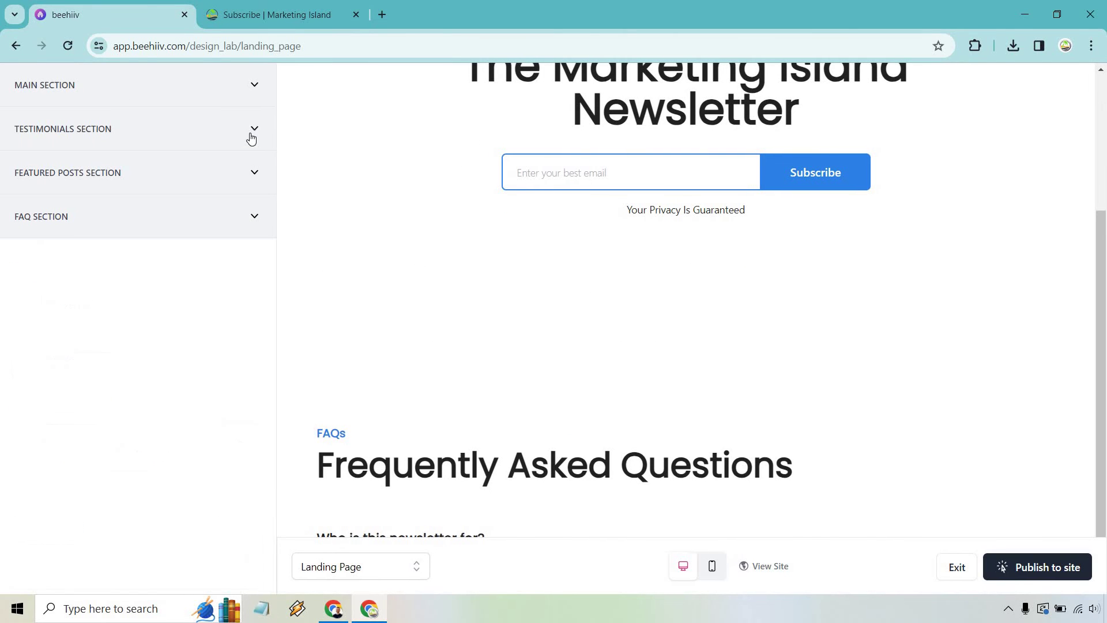
{"action": "left_click", "coordinate": [249, 173]}
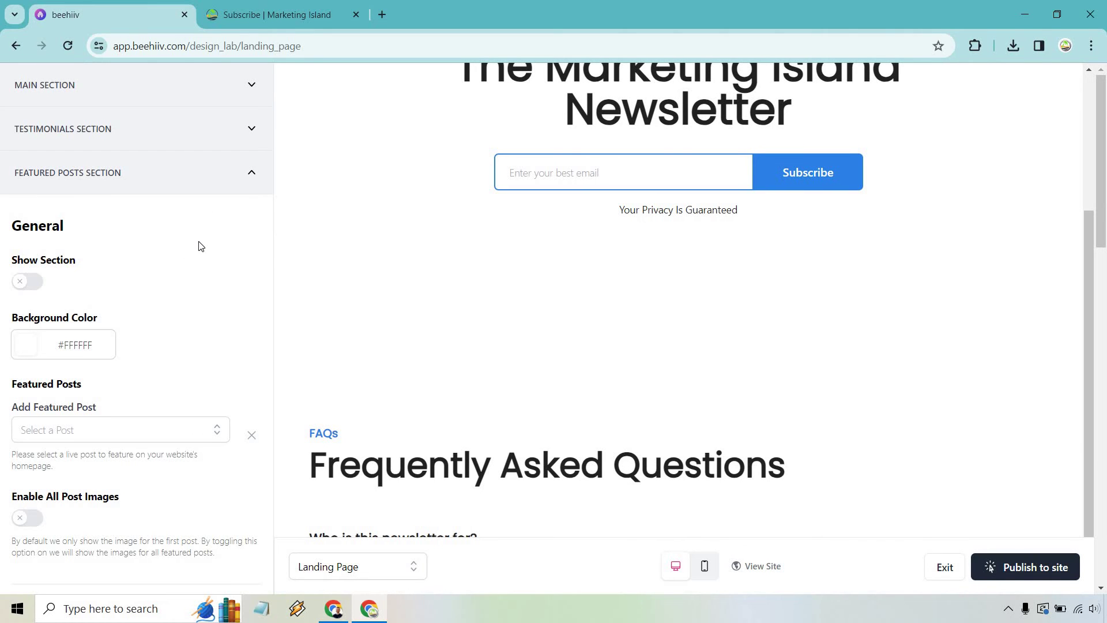
{"action": "scroll", "coordinate": [200, 246], "scroll_direction": "down", "scroll_amount": 3}
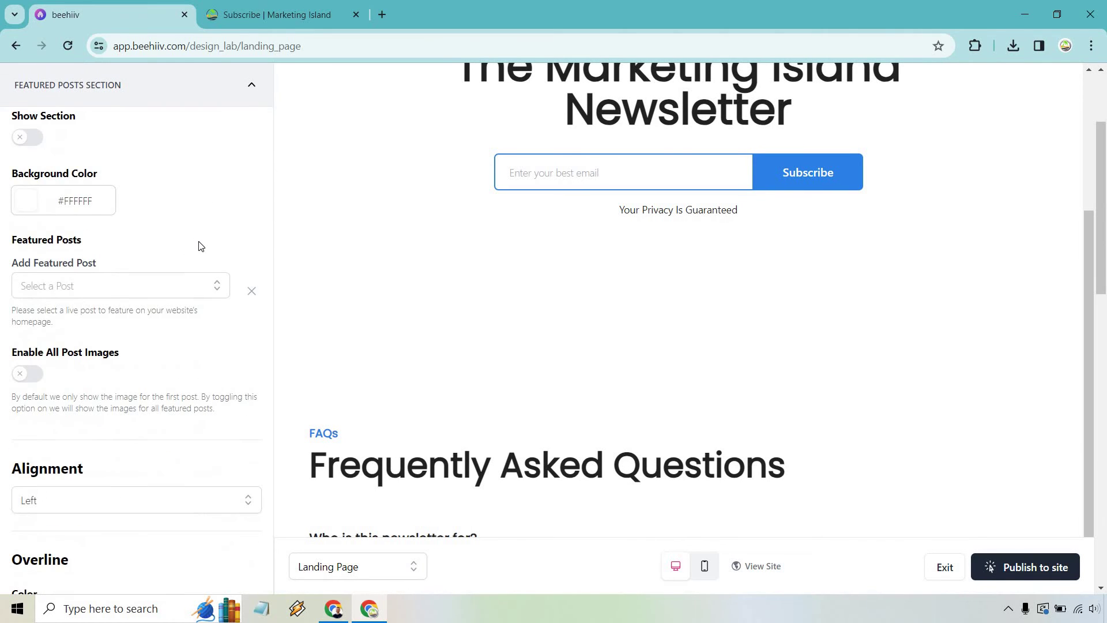
{"action": "scroll", "coordinate": [200, 246], "scroll_direction": "up", "scroll_amount": 3}
{"action": "scroll", "coordinate": [113, 213], "scroll_direction": "down", "scroll_amount": 2}
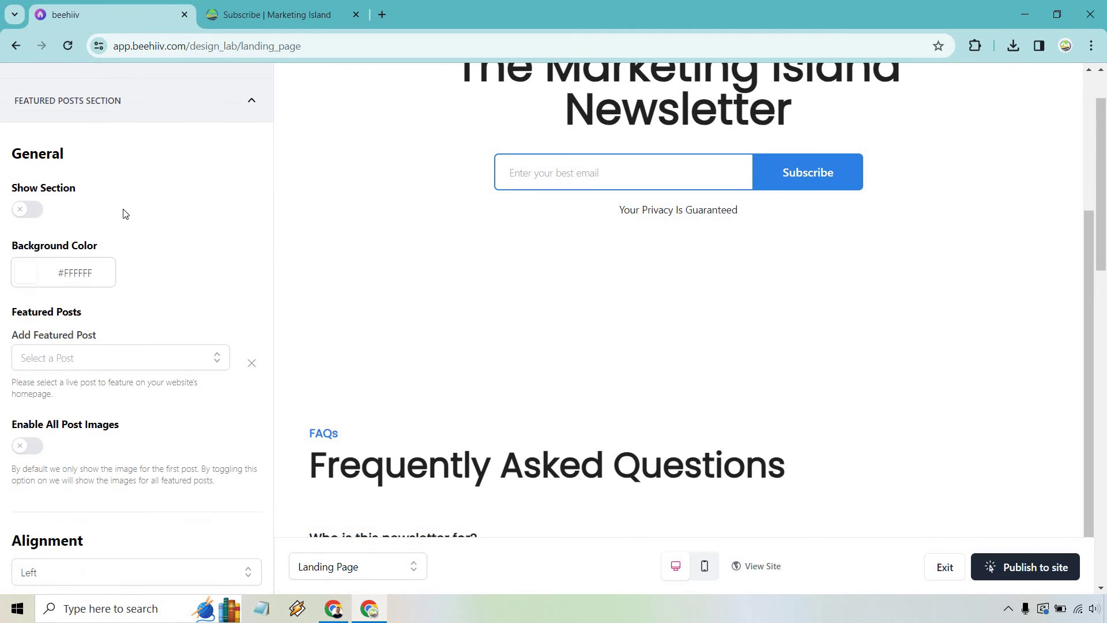
{"action": "scroll", "coordinate": [112, 180], "scroll_direction": "down", "scroll_amount": 3}
{"action": "scroll", "coordinate": [167, 230], "scroll_direction": "down", "scroll_amount": 3}
{"action": "scroll", "coordinate": [188, 218], "scroll_direction": "up", "scroll_amount": 5}
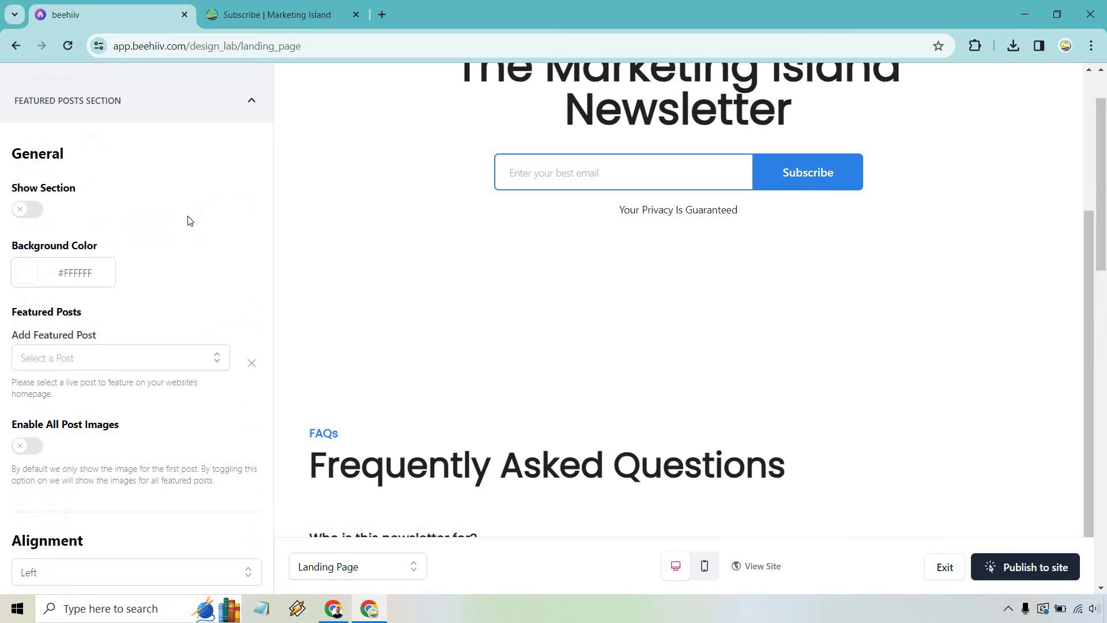
Collapse Featured Posts, expand the FAQ section settings and scroll down to its FAQs list
{"action": "left_click", "coordinate": [252, 107]}
{"action": "left_click", "coordinate": [256, 217]}
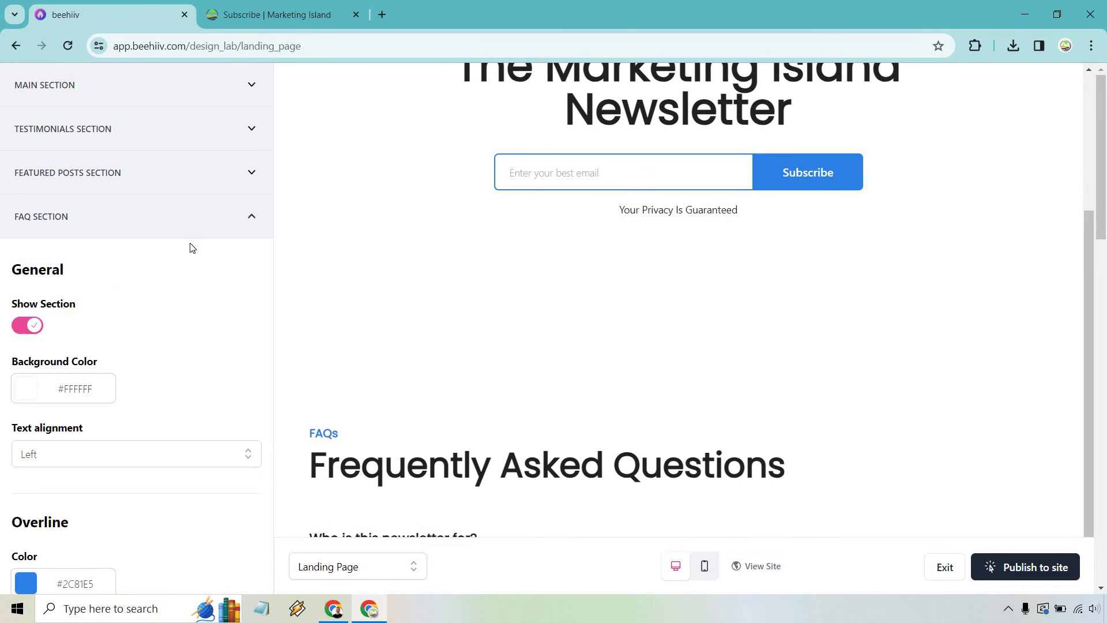
{"action": "scroll", "coordinate": [704, 349], "scroll_direction": "down", "scroll_amount": 1}
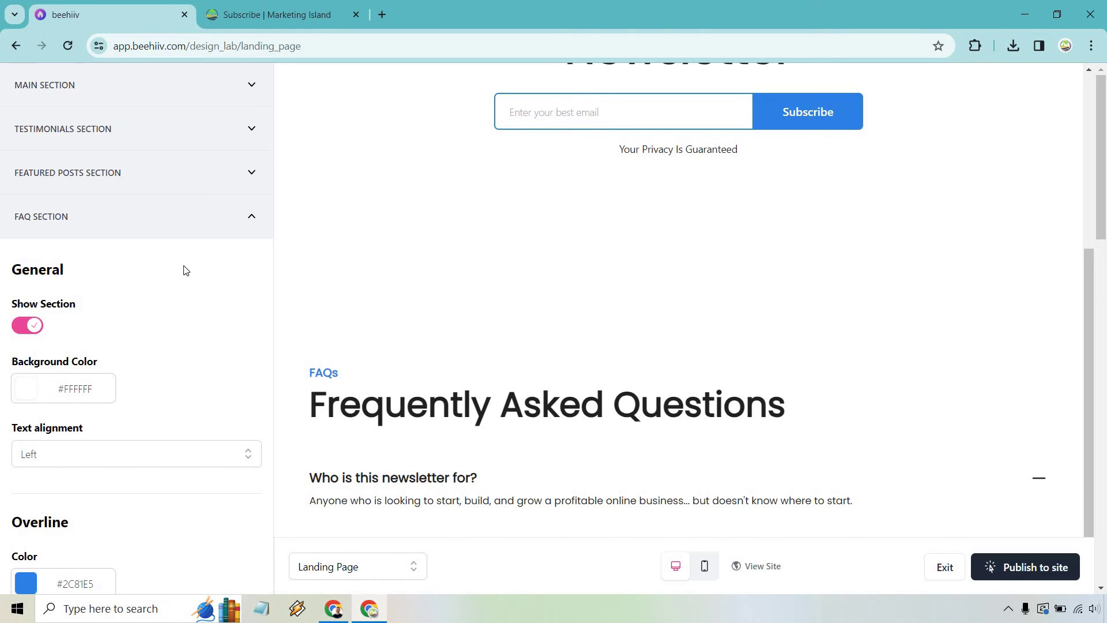
{"action": "scroll", "coordinate": [184, 277], "scroll_direction": "down", "scroll_amount": 3}
{"action": "scroll", "coordinate": [170, 277], "scroll_direction": "down", "scroll_amount": 3}
{"action": "scroll", "coordinate": [165, 254], "scroll_direction": "down", "scroll_amount": 7}
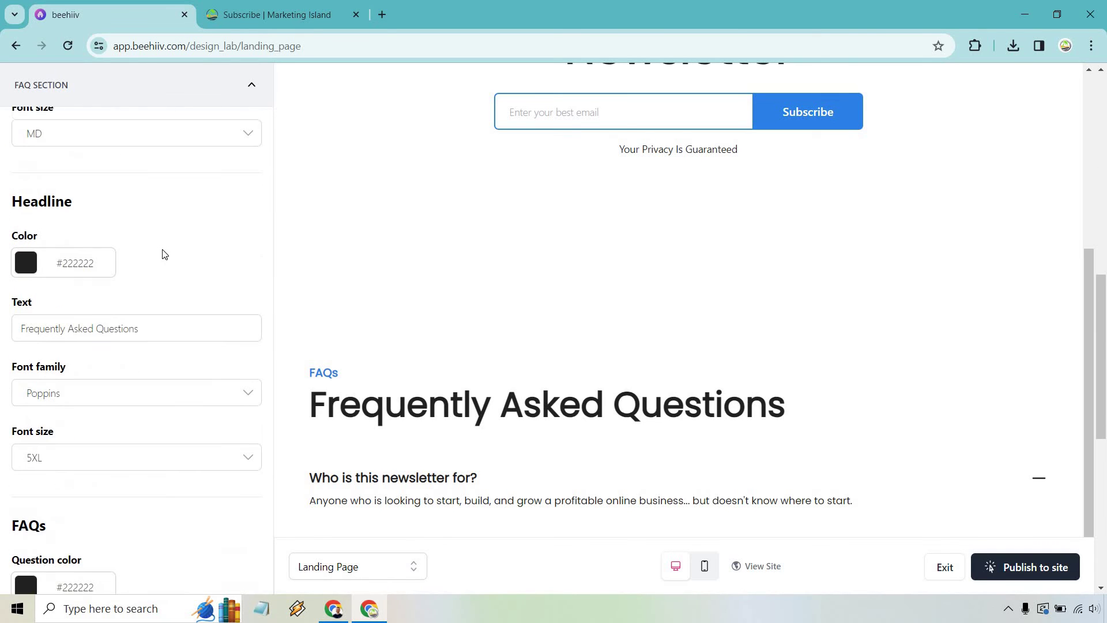
{"action": "scroll", "coordinate": [170, 245], "scroll_direction": "down", "scroll_amount": 8}
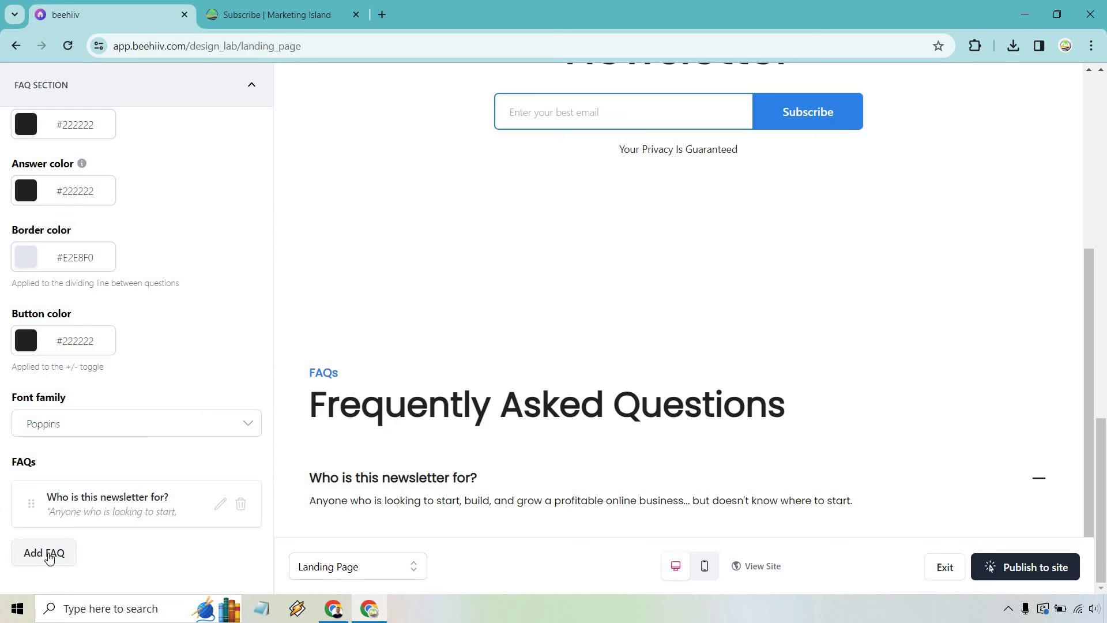
Add the FAQ 'How often will this newsletter be sent out?' with its once-or-twice-a-week answer
{"action": "left_click", "coordinate": [49, 555]}
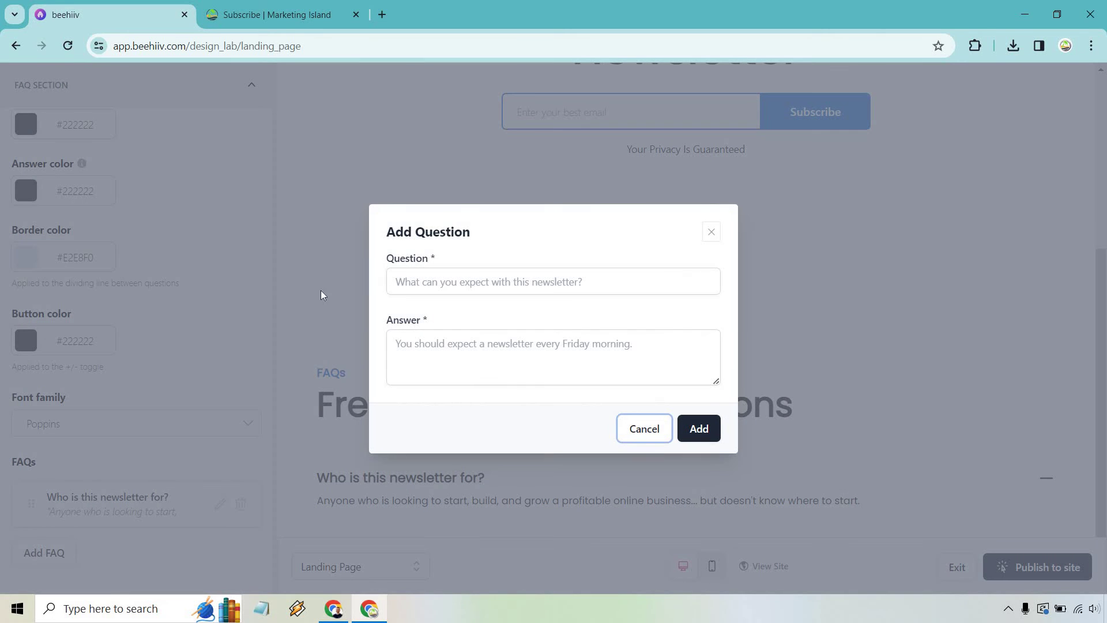
{"action": "left_click", "coordinate": [449, 281]}
{"action": "type", "text": "How often will this newsletter be sent out?"}
{"action": "key", "text": "Tab"}
{"action": "type", "text": "Either once or twice a week in the beginning. Eventually, I'll be sending out a little more frequently."}
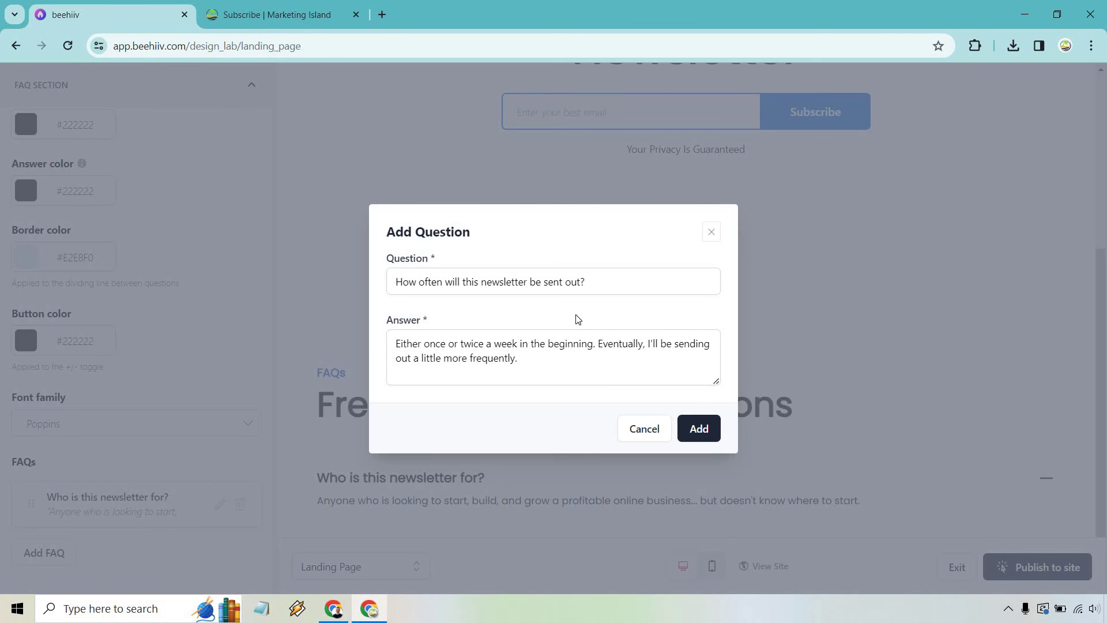
{"action": "left_click", "coordinate": [700, 428]}
Move the new FAQ above 'Who is this newsletter for?' and publish the landing page
{"action": "scroll", "coordinate": [197, 391], "scroll_direction": "down", "scroll_amount": 1}
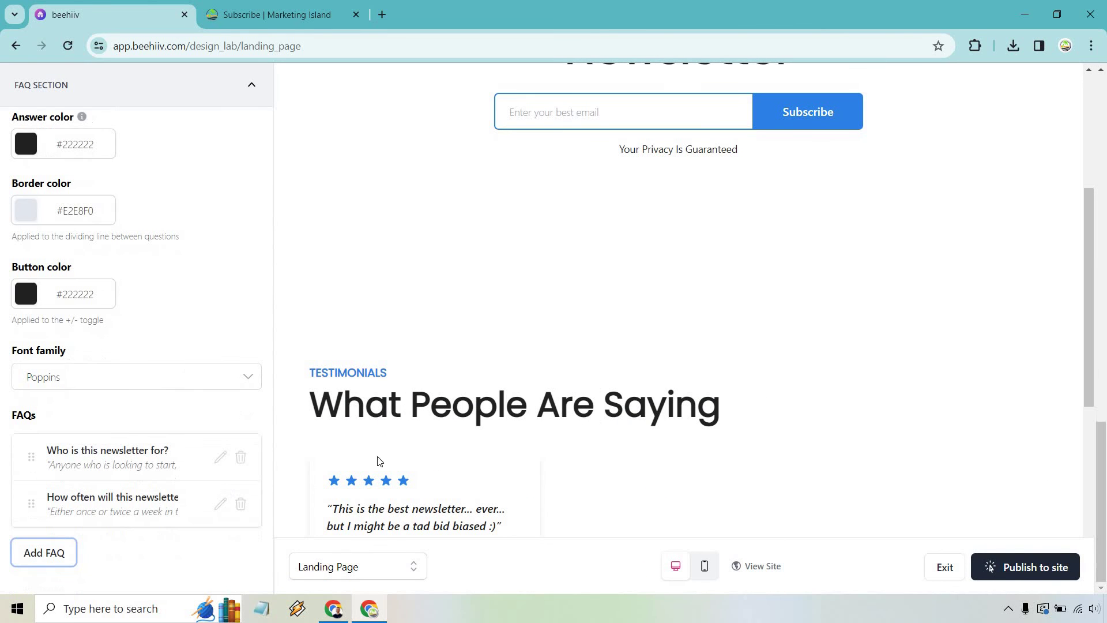
{"action": "scroll", "coordinate": [527, 395], "scroll_direction": "down", "scroll_amount": 7}
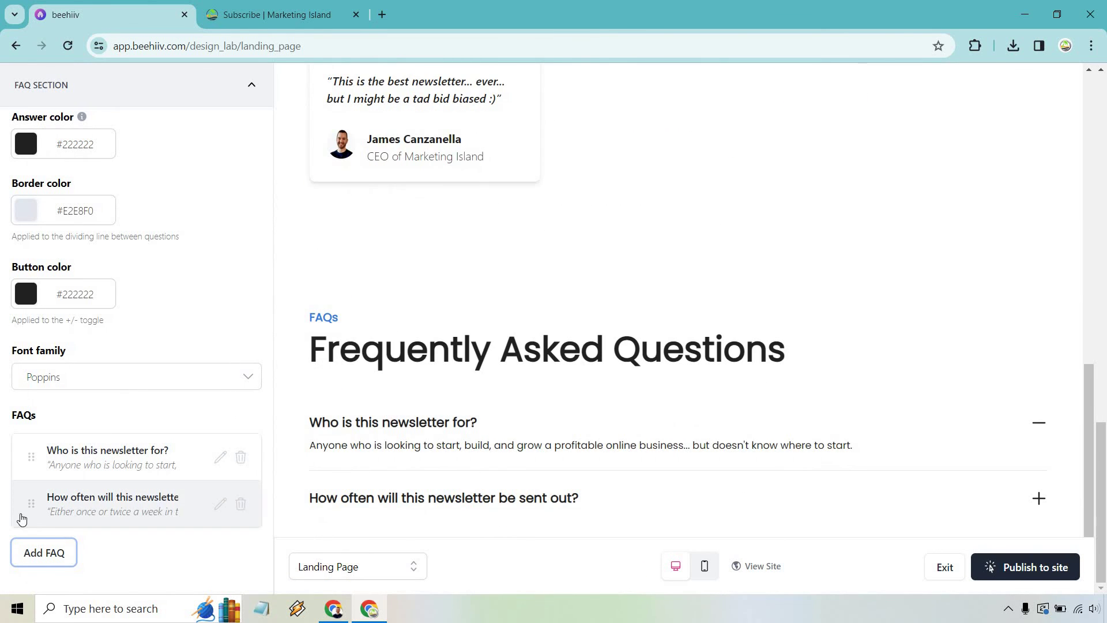
{"action": "mouse_move", "coordinate": [33, 500]}
{"action": "left_mouse_down"}
{"action": "mouse_move", "coordinate": [38, 459]}
{"action": "mouse_move", "coordinate": [32, 501]}
{"action": "left_mouse_up"}
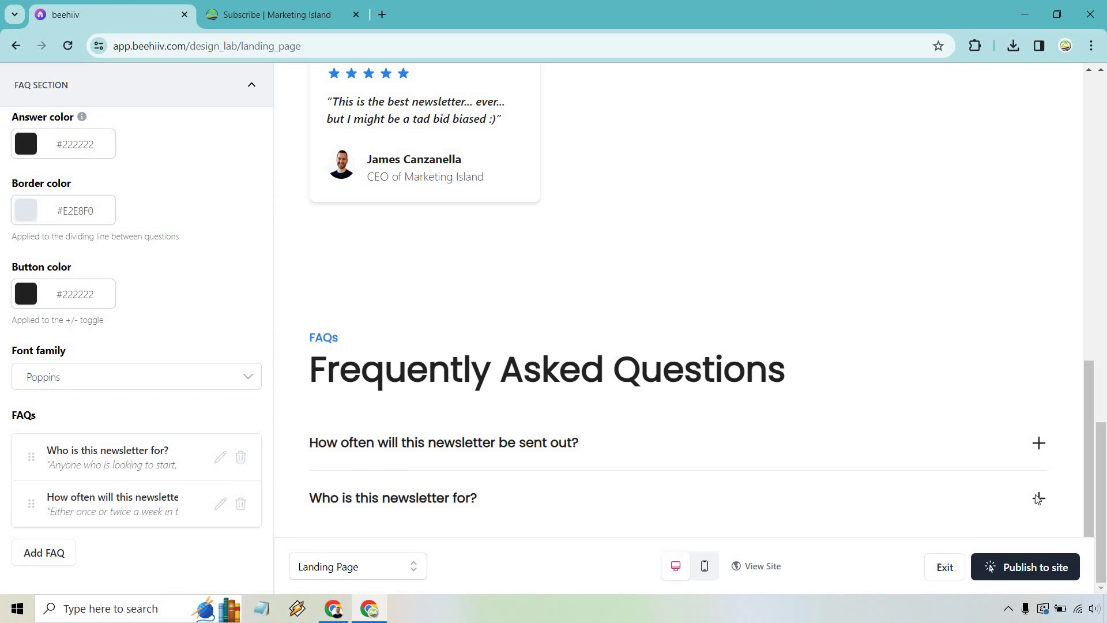
{"action": "left_click", "coordinate": [1050, 571]}
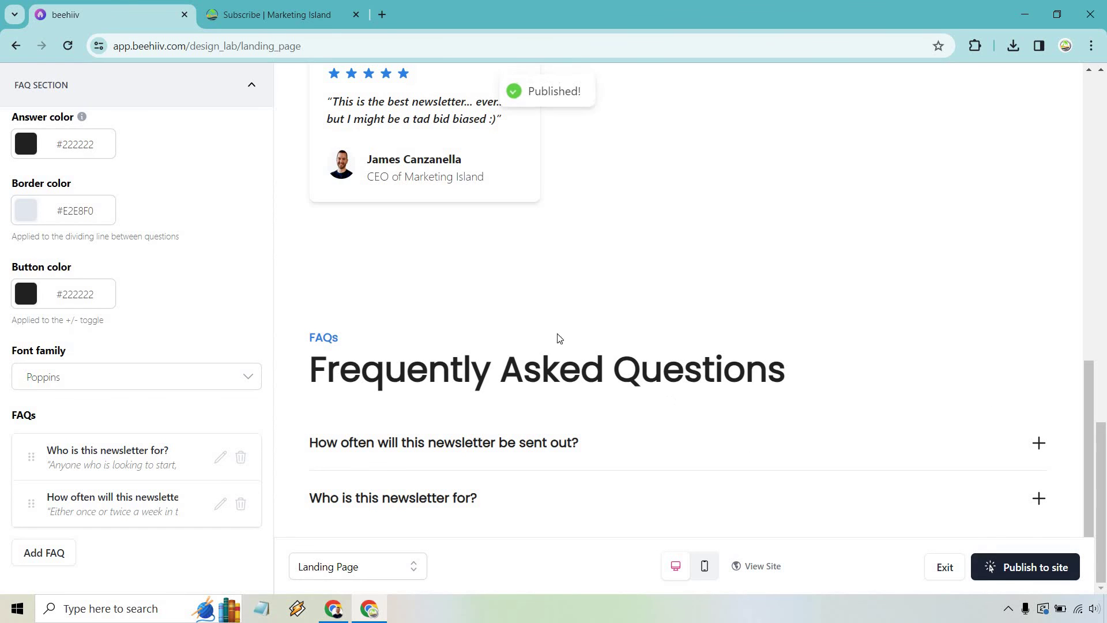
On the live Marketing Island page, expand the 'Who is this newsletter for?' and sending-frequency answers
{"action": "left_click", "coordinate": [271, 15]}
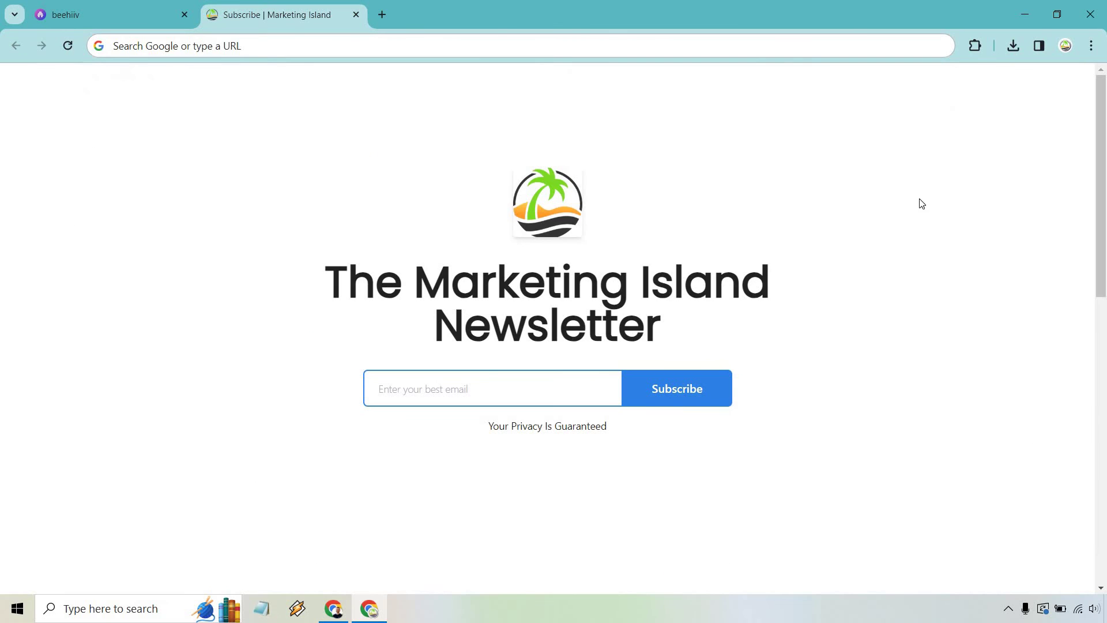
{"action": "scroll", "coordinate": [944, 207], "scroll_direction": "down", "scroll_amount": 9}
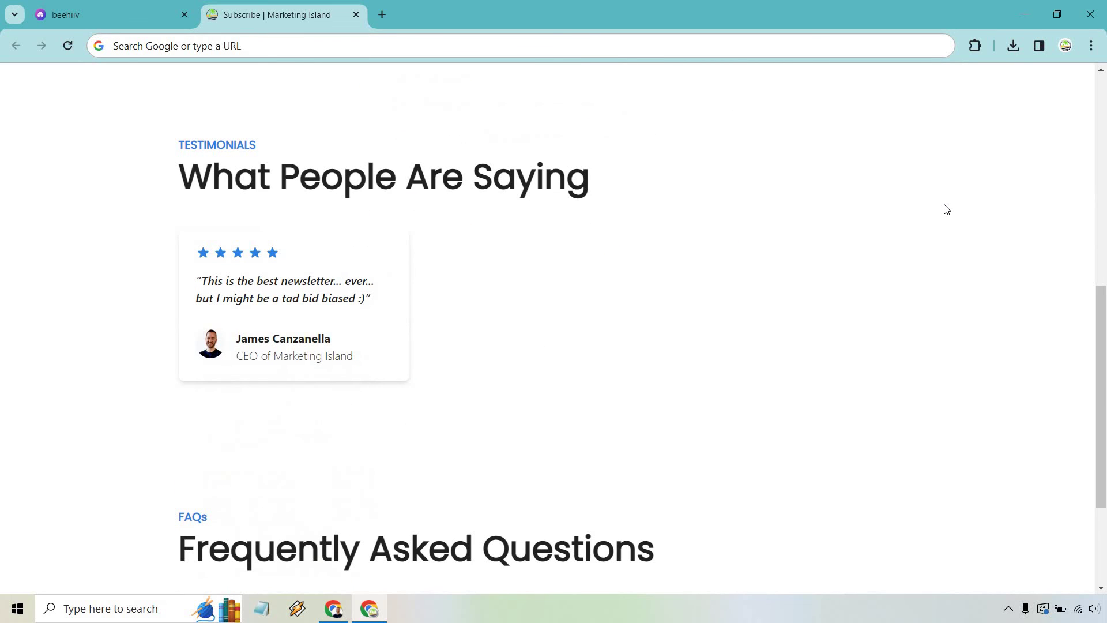
{"action": "scroll", "coordinate": [946, 209], "scroll_direction": "down", "scroll_amount": 3}
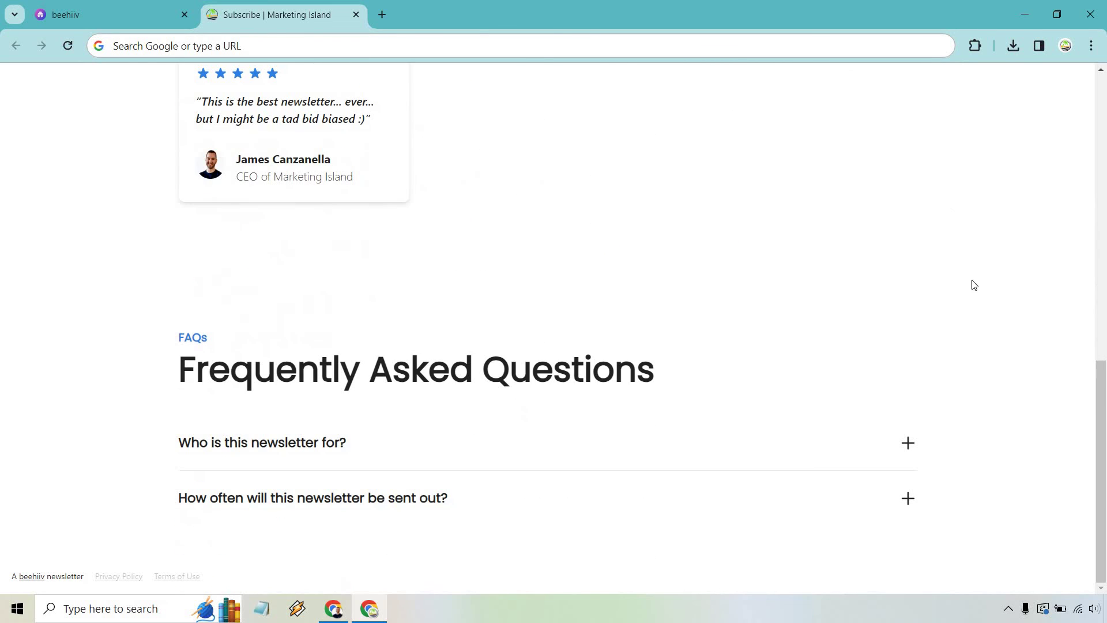
{"action": "left_click", "coordinate": [909, 442]}
{"action": "scroll", "coordinate": [1000, 322], "scroll_direction": "down", "scroll_amount": 1}
{"action": "left_click", "coordinate": [908, 499]}
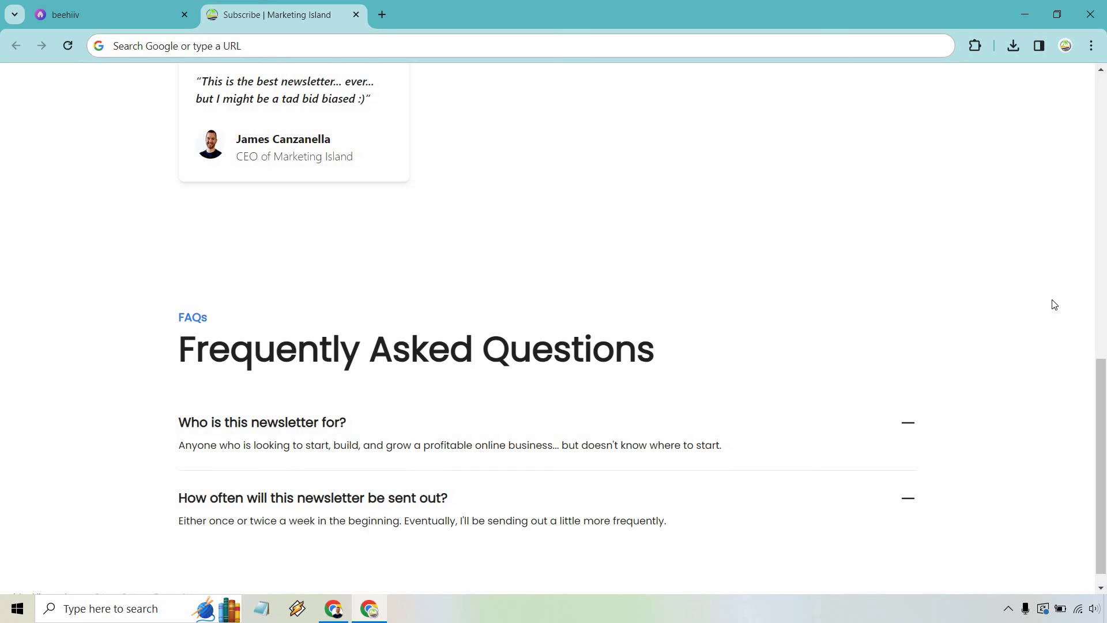
{"action": "scroll", "coordinate": [1050, 302], "scroll_direction": "down", "scroll_amount": 1}
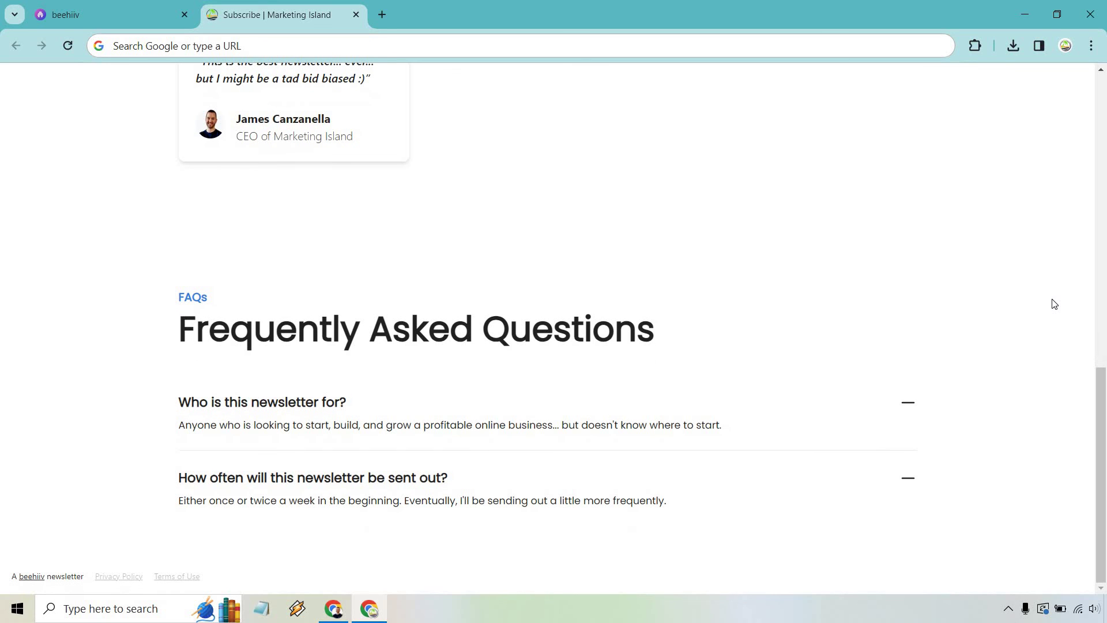
{"action": "scroll", "coordinate": [1055, 304], "scroll_direction": "up", "scroll_amount": 15}
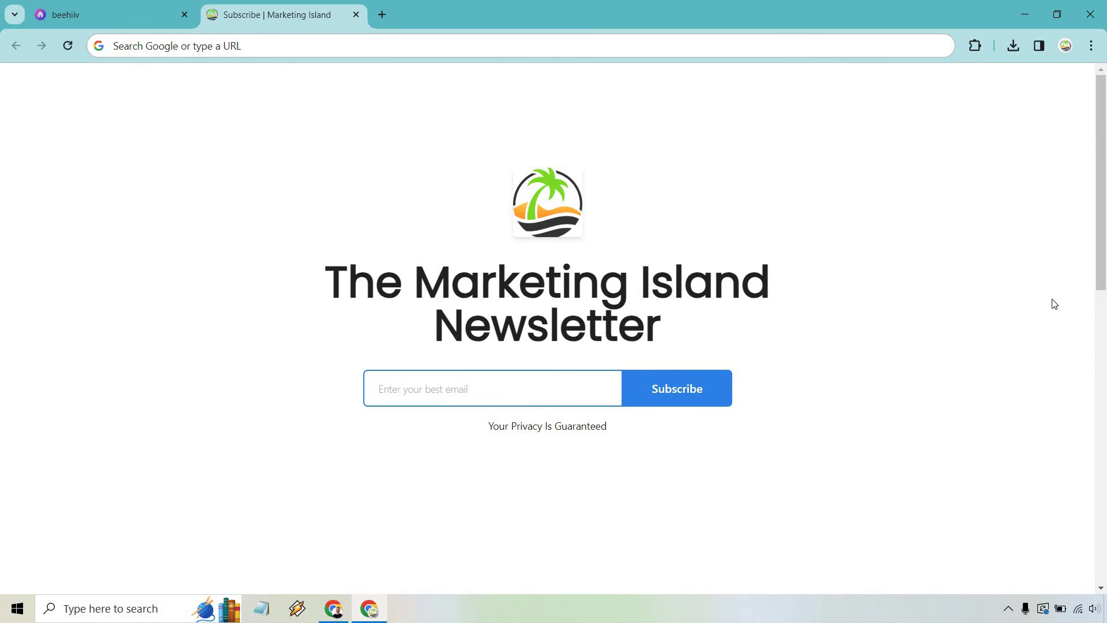
{"action": "scroll", "coordinate": [1054, 304], "scroll_direction": "down", "scroll_amount": 10}
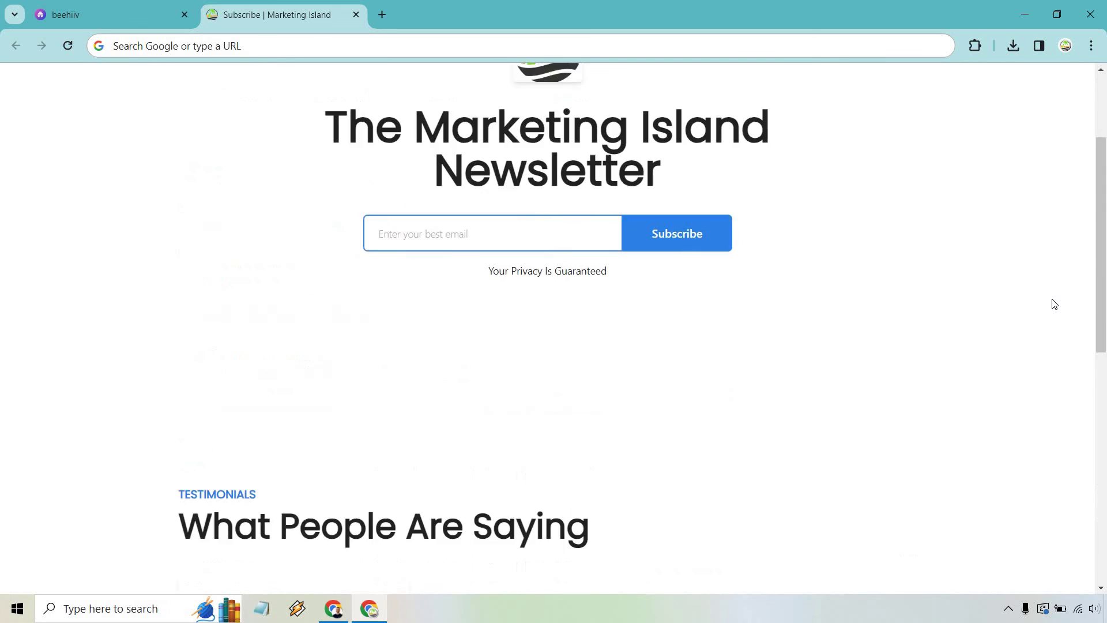
{"action": "scroll", "coordinate": [1054, 304], "scroll_direction": "up", "scroll_amount": 10}
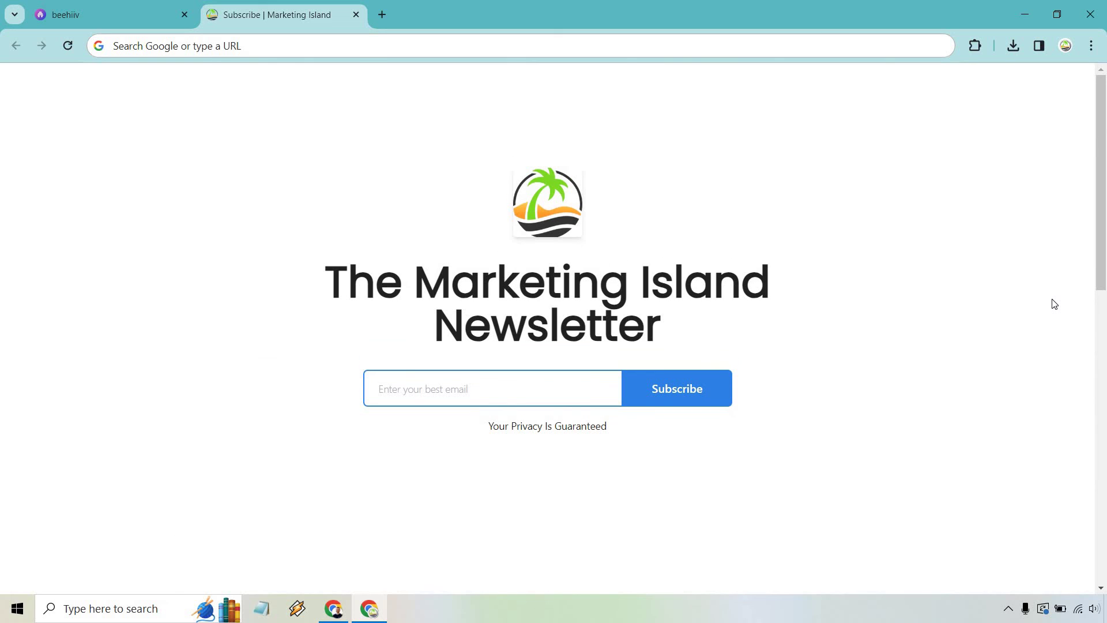
{"action": "scroll", "coordinate": [1054, 304], "scroll_direction": "down", "scroll_amount": 15}
{"action": "scroll", "coordinate": [1054, 304], "scroll_direction": "up", "scroll_amount": 15}
{"action": "scroll", "coordinate": [955, 257], "scroll_direction": "down", "scroll_amount": 10}
{"action": "scroll", "coordinate": [955, 255], "scroll_direction": "up", "scroll_amount": 10}
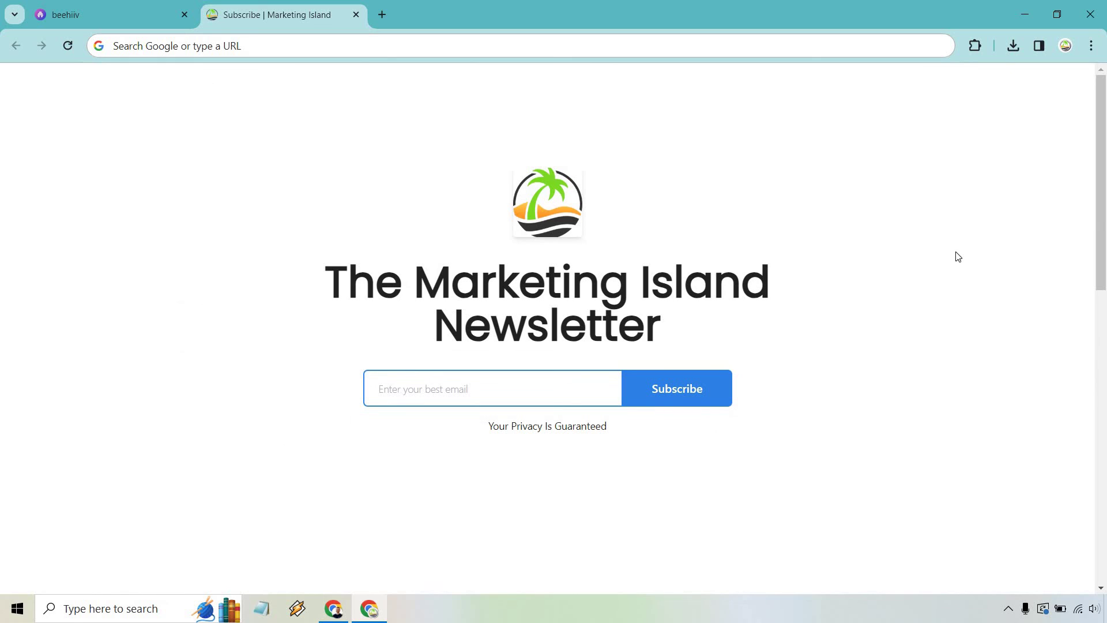